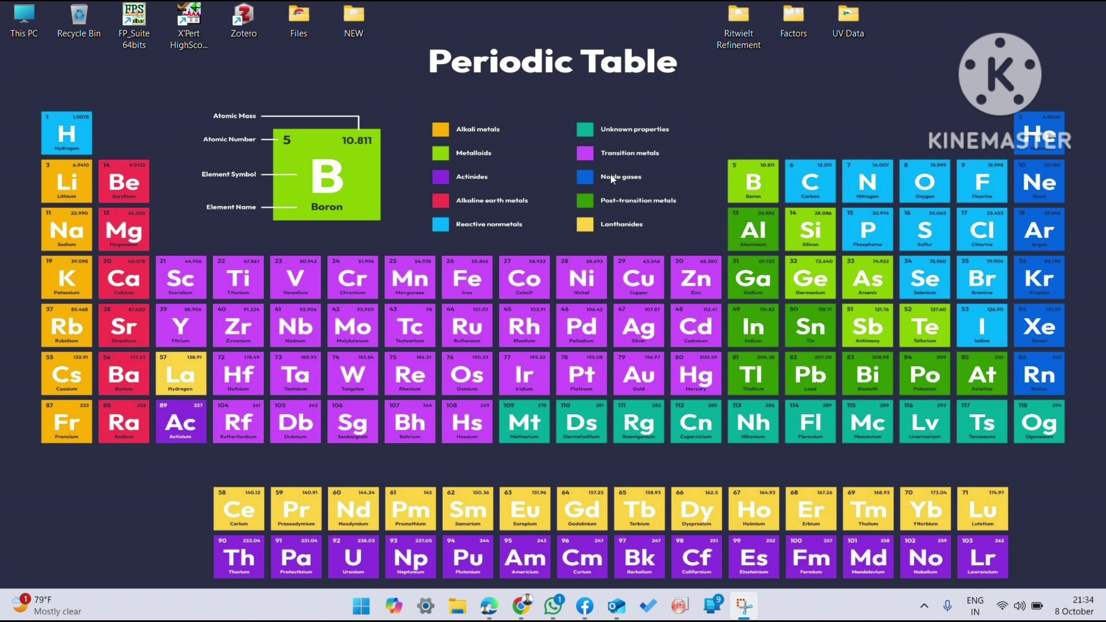
Open the UV Data folder on the desktop, locate the Sample-1 text file, and close the folder
double_click(856, 12)
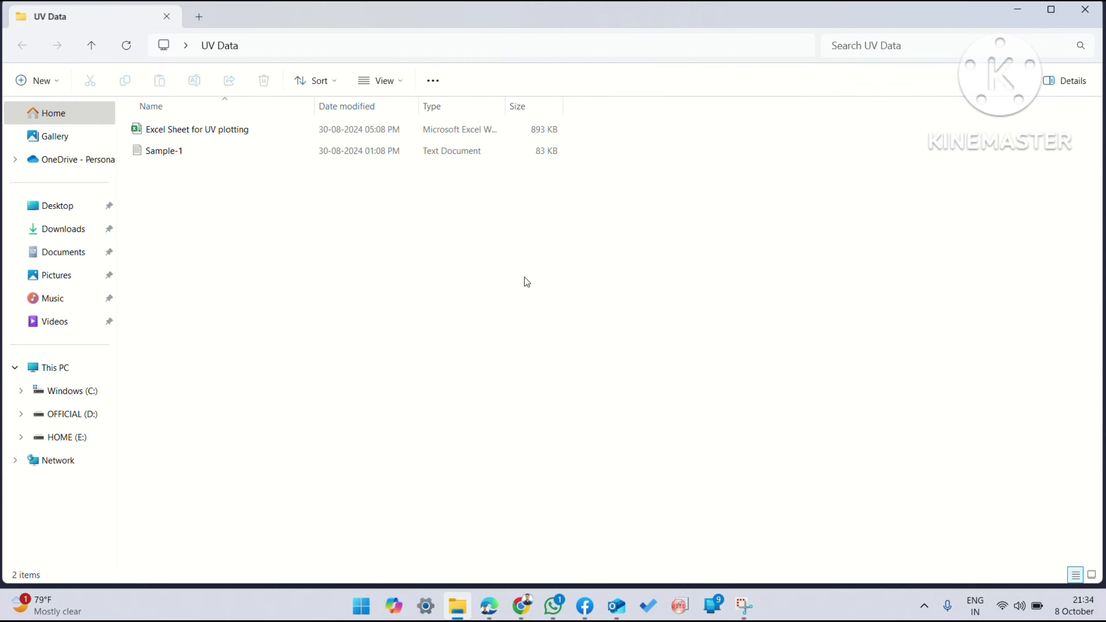
left_click(249, 148)
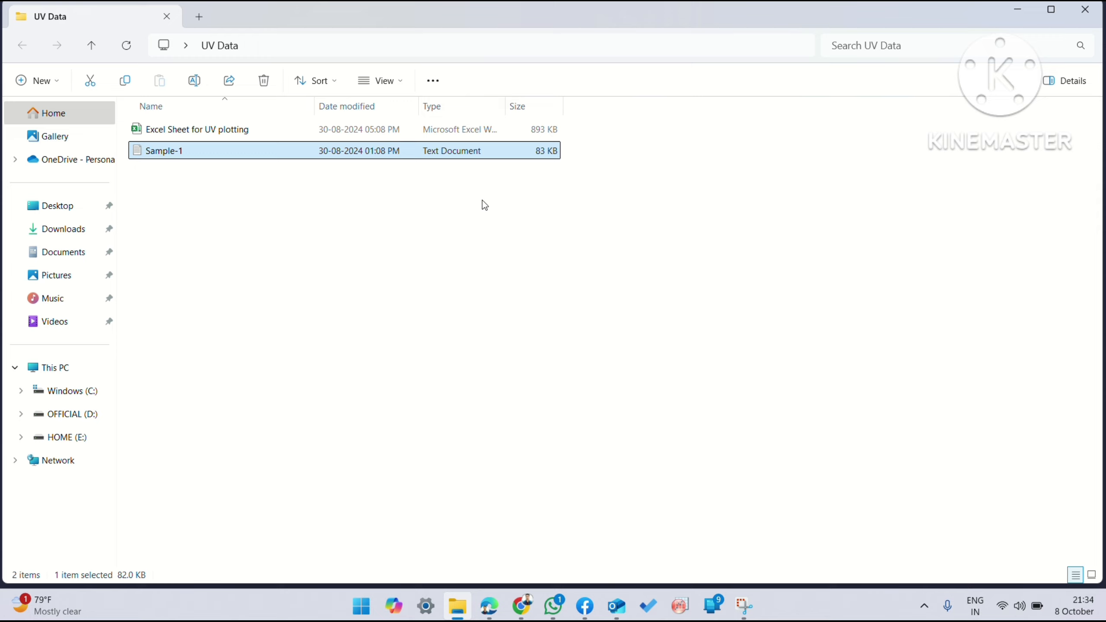
left_click(451, 199)
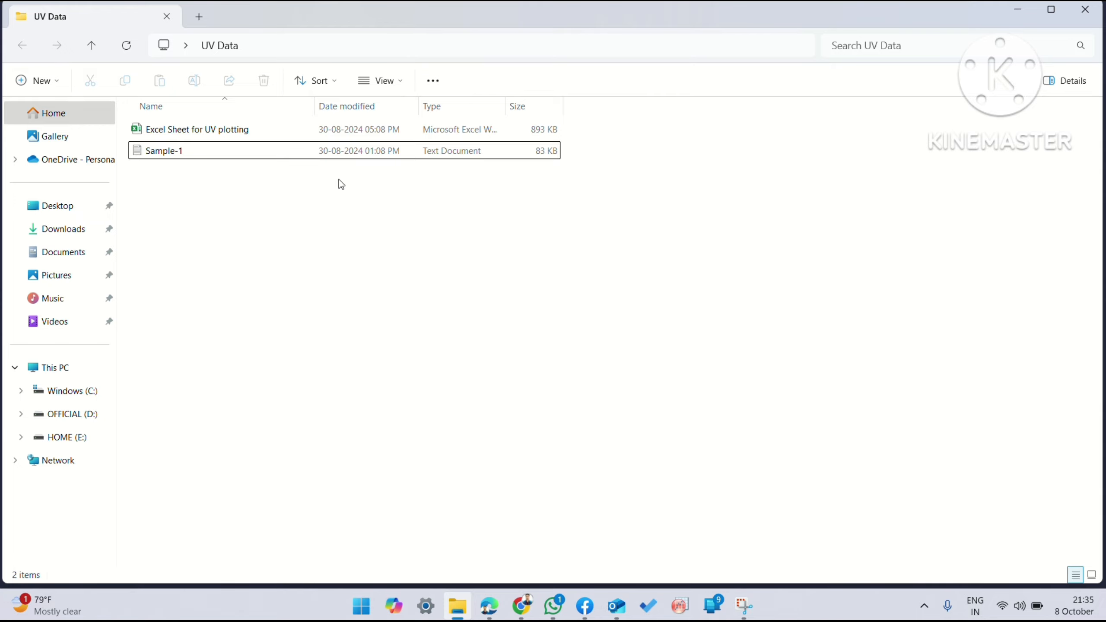
left_click(1074, 19)
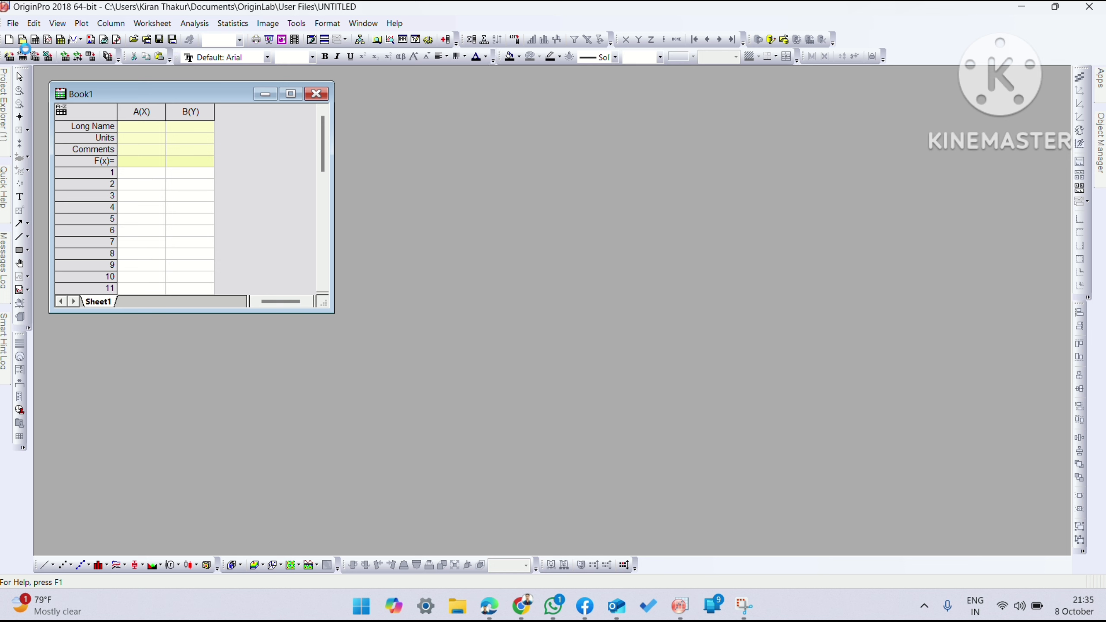
Import Sample-1 from the desktop's UV Data folder into the workbook as a single ASCII file
left_click(12, 23)
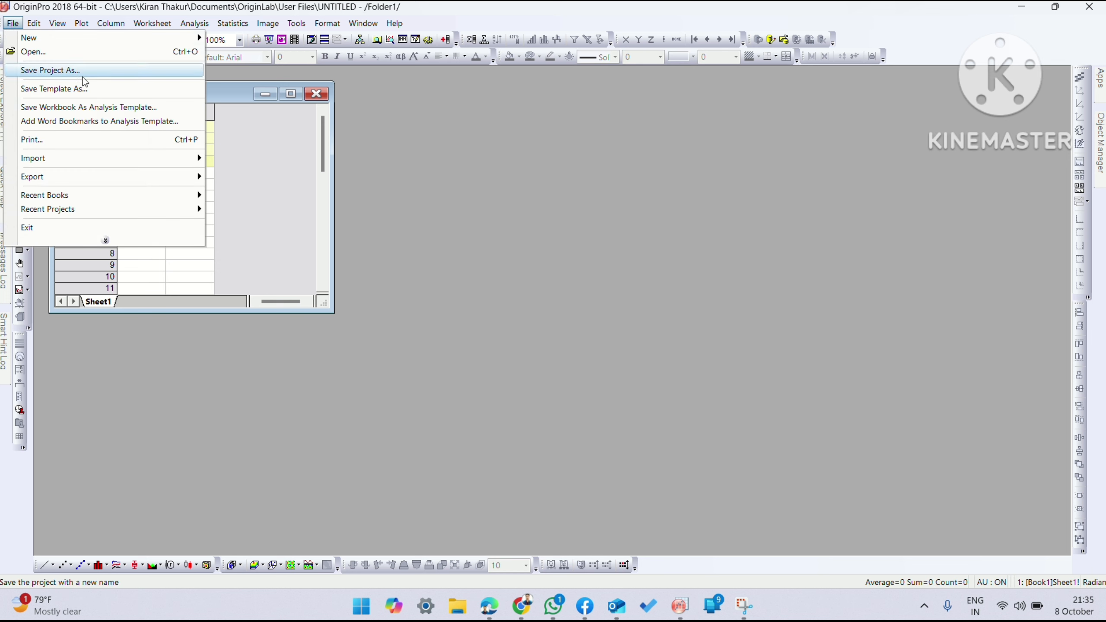
mouse_move(129, 159)
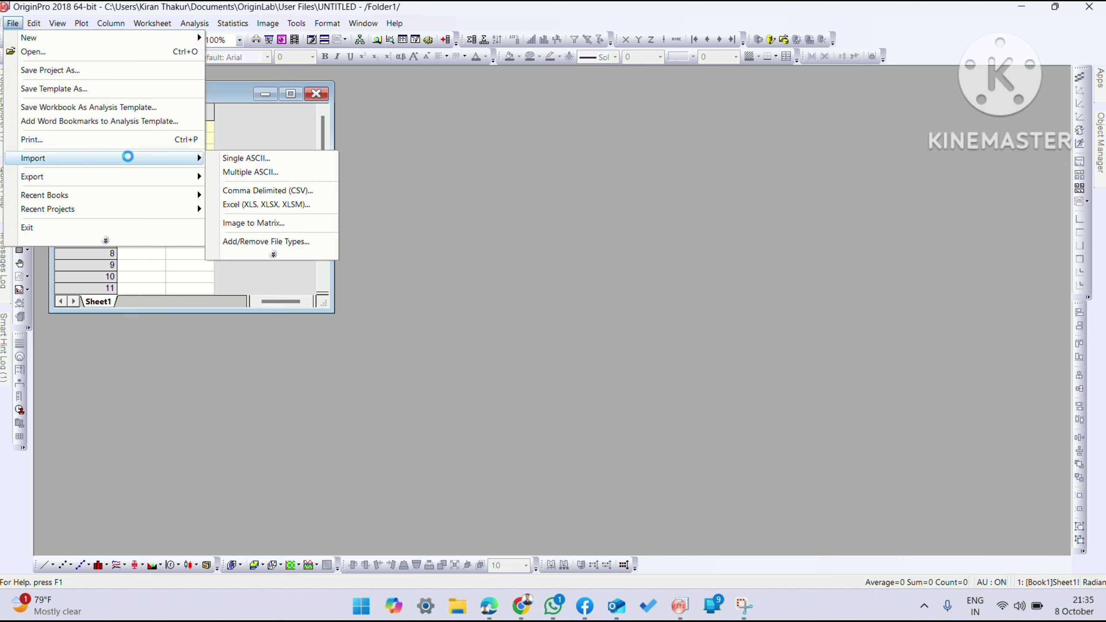
left_click(231, 157)
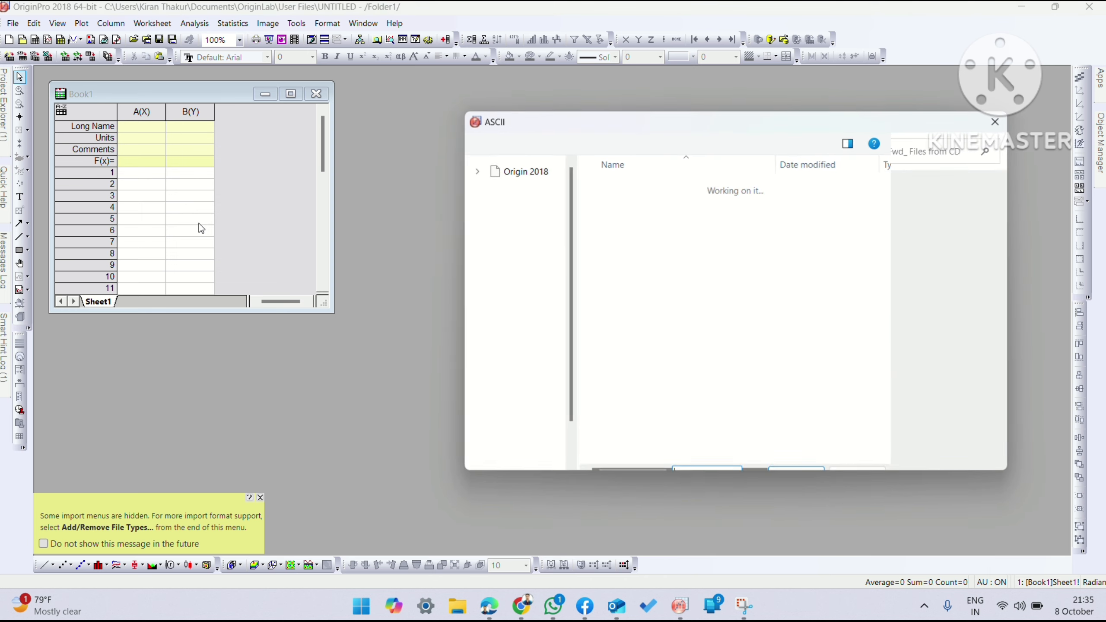
scroll(522, 283, "up", 5)
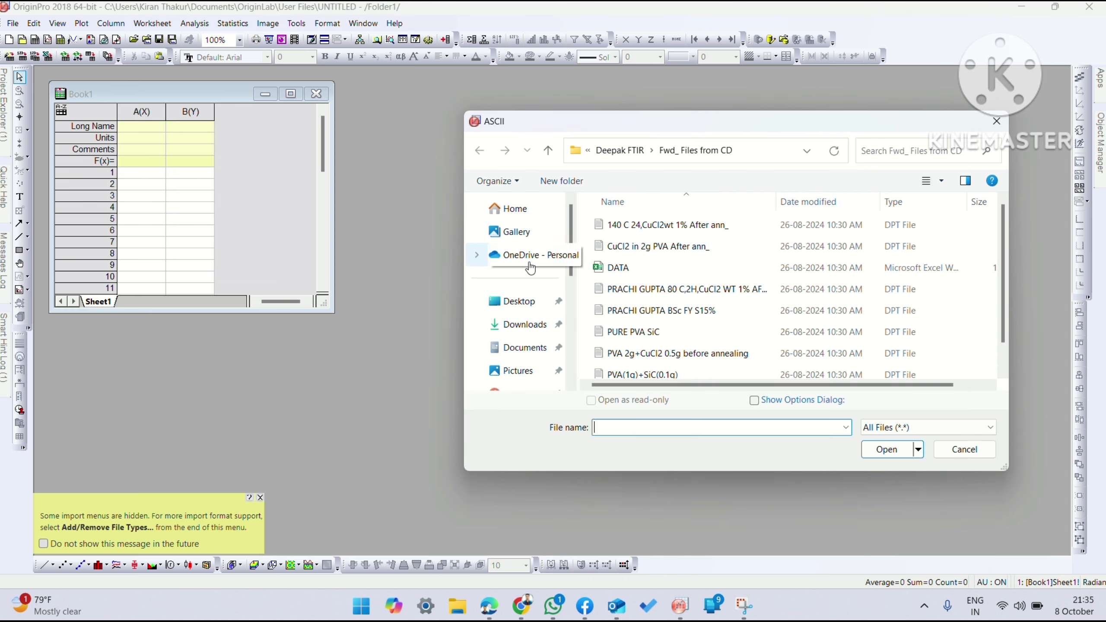
left_click(520, 301)
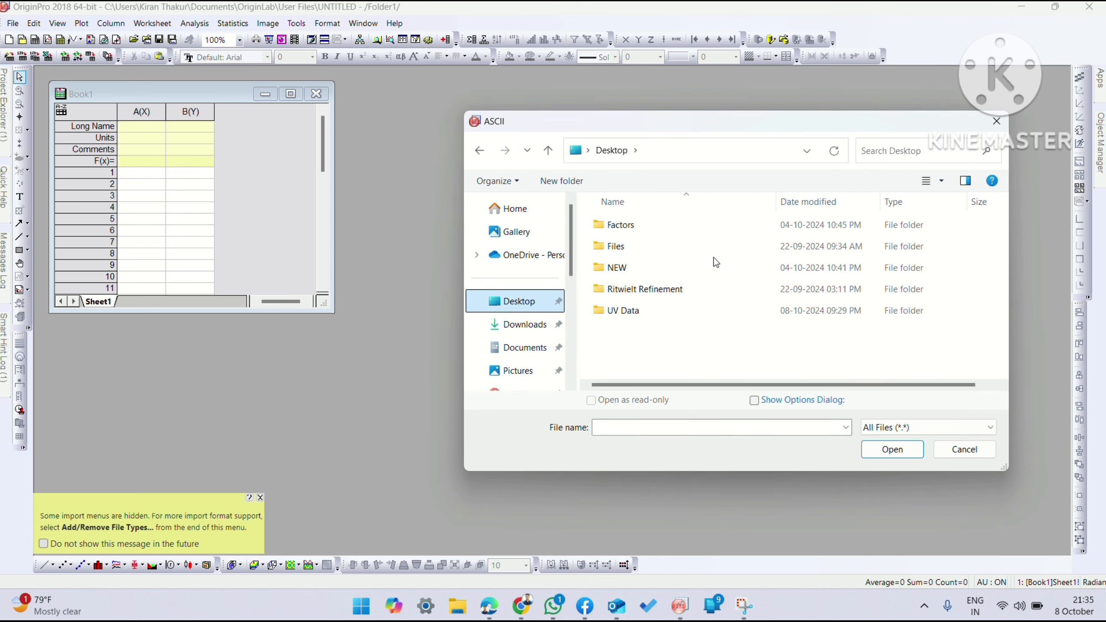
double_click(629, 311)
left_click(657, 247)
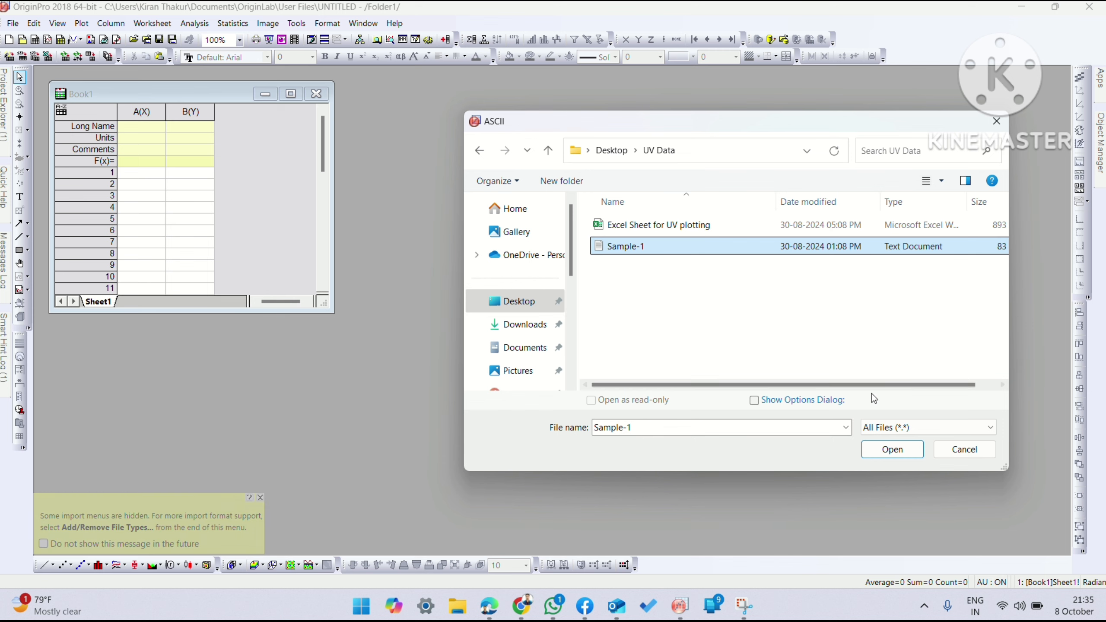
left_click(888, 450)
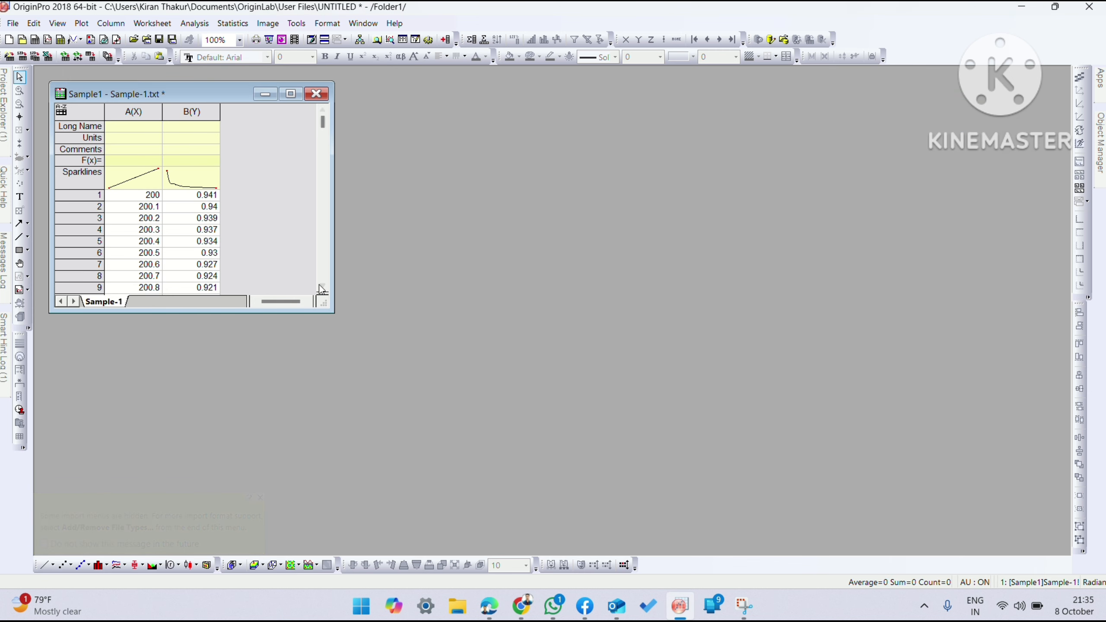
Plot columns A and B as a line graph and close the graph window
left_click(293, 97)
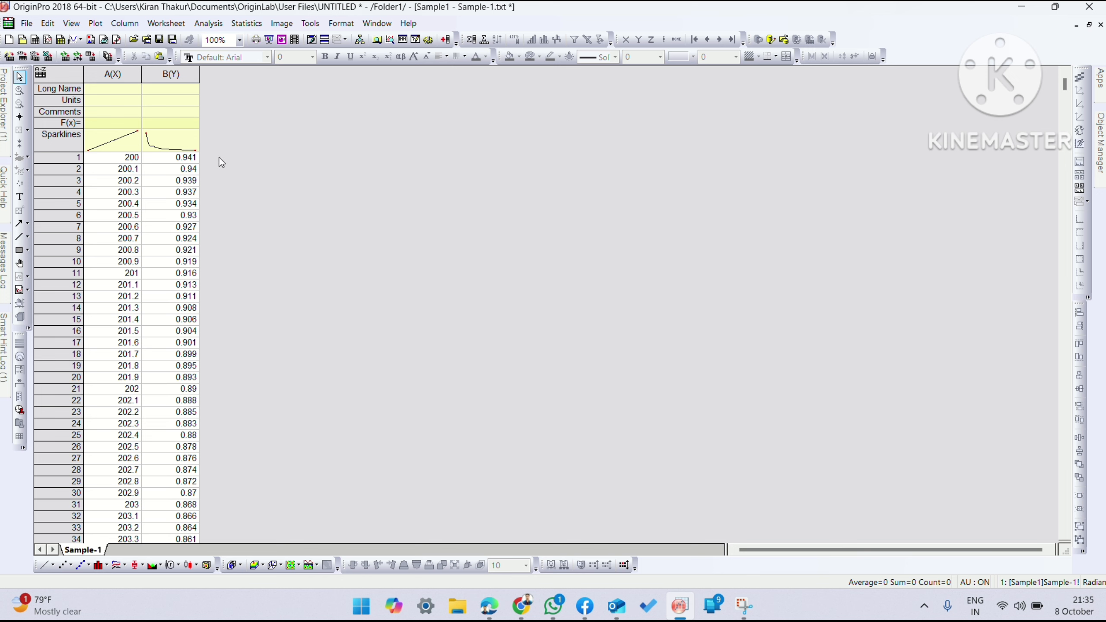
left_click_drag(122, 73, 170, 74)
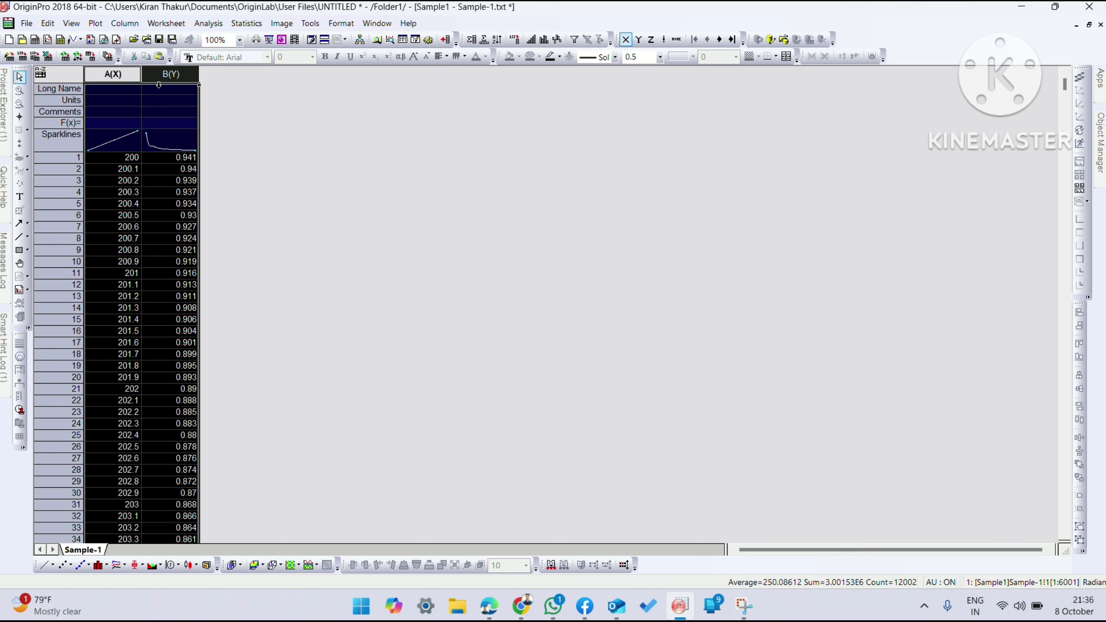
left_click(96, 23)
mouse_move(119, 78)
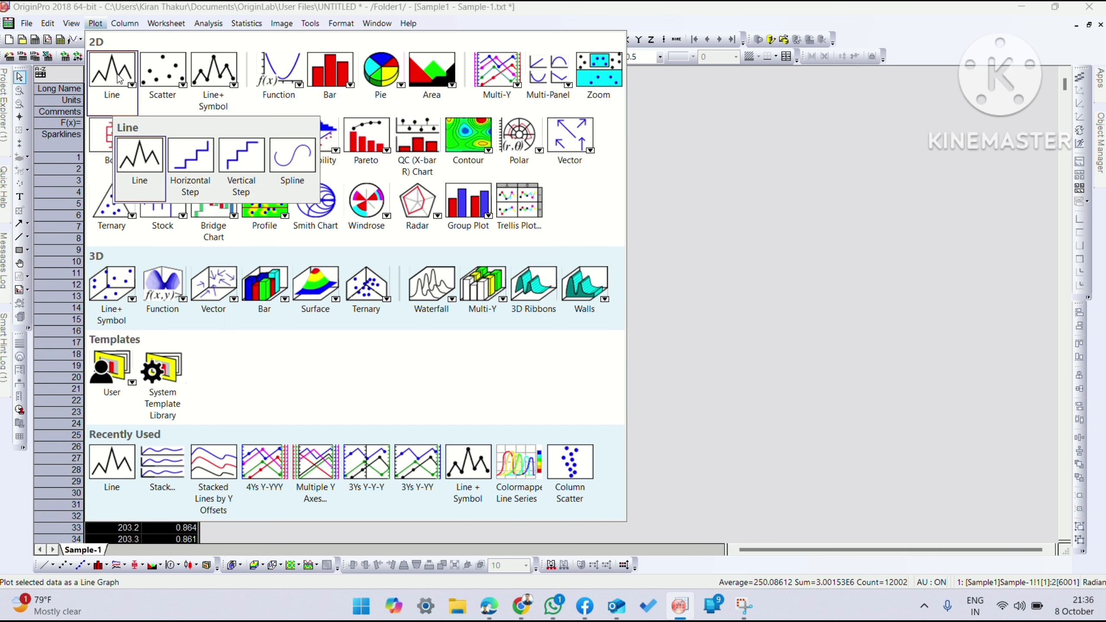
left_click(133, 153)
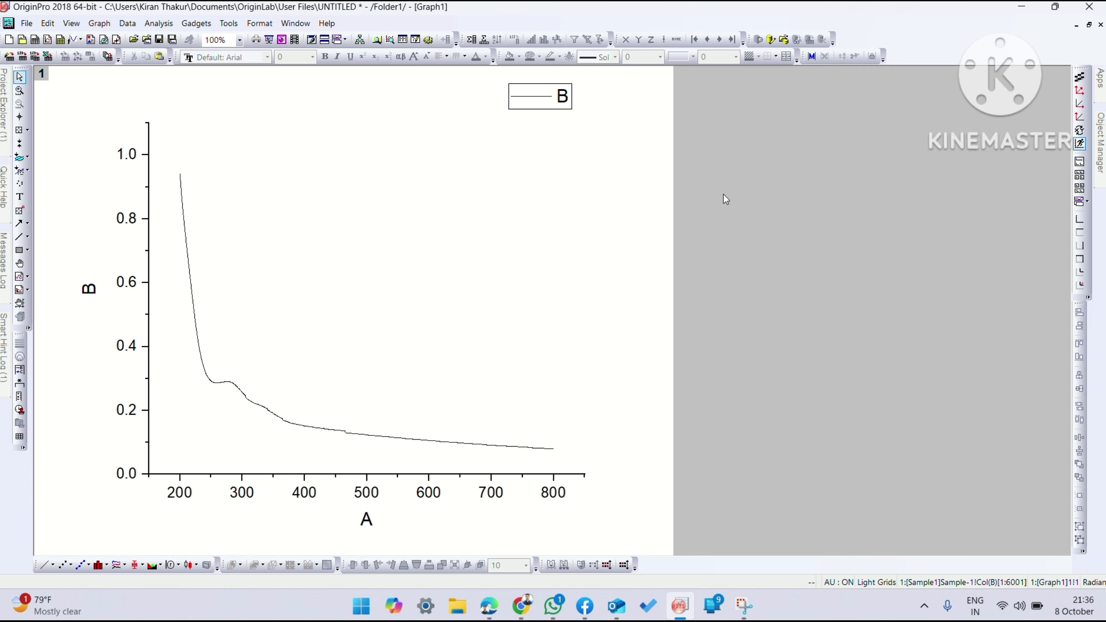
left_click(1097, 25)
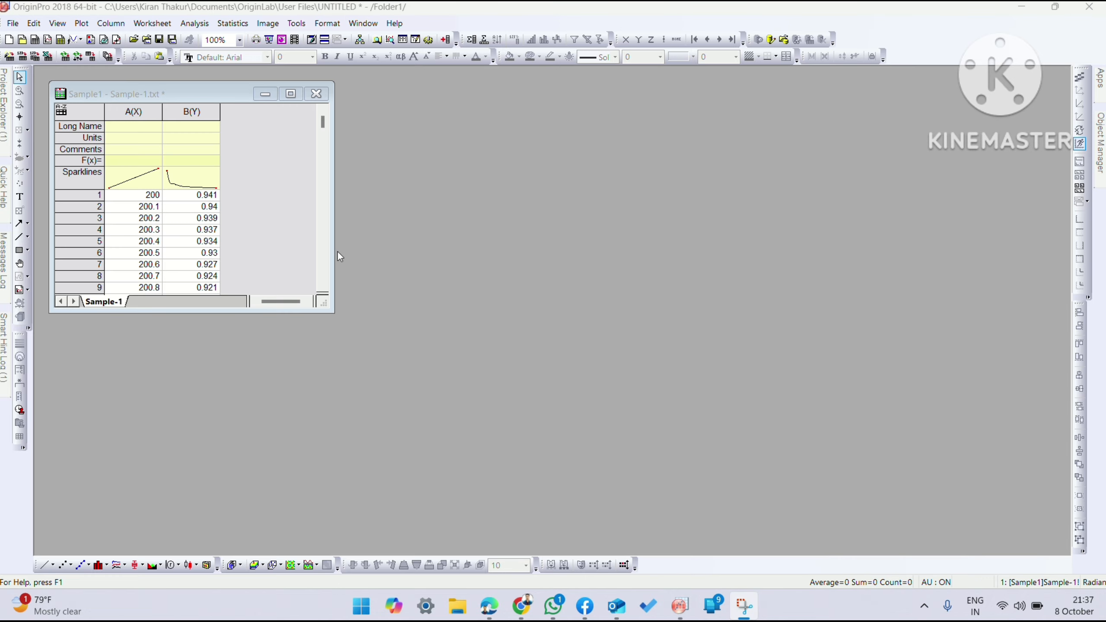
left_click(245, 158)
left_click_drag(139, 115, 183, 117)
left_click(263, 145)
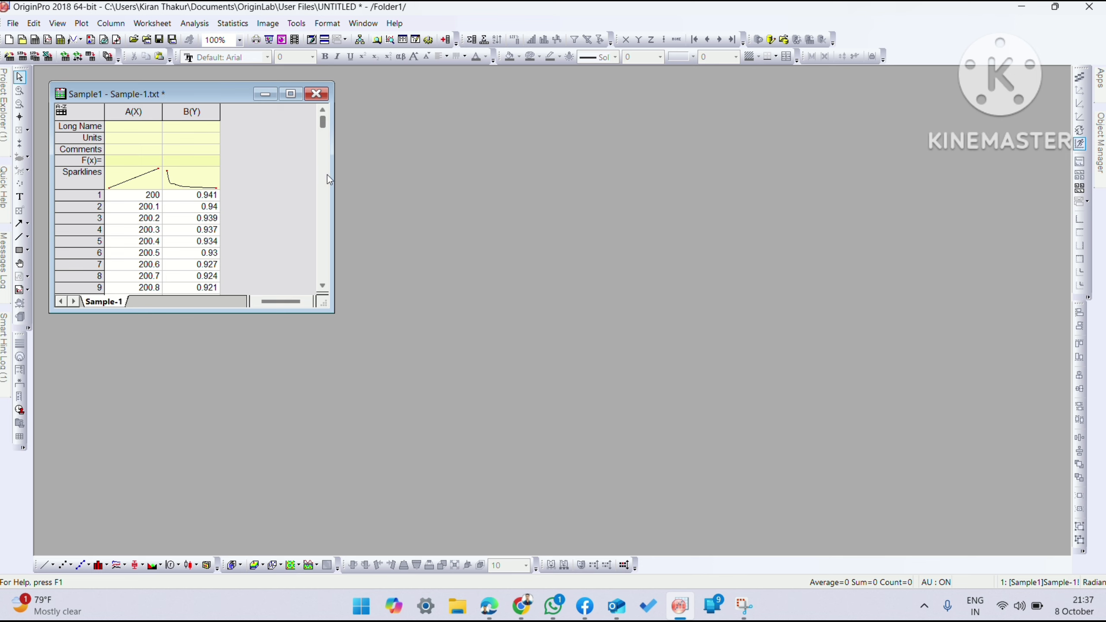
Widen the Sample-1 workbook window and add four new columns, C to F, after column B
left_click_drag(333, 176, 513, 207)
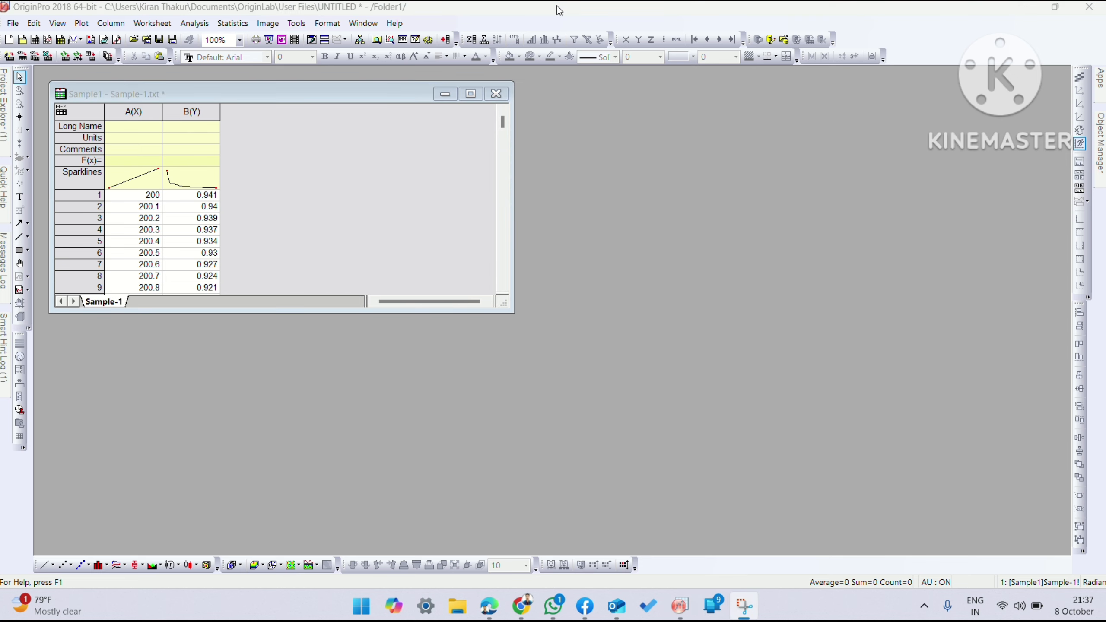
left_click(452, 40)
left_click(452, 40)
left_click(452, 39)
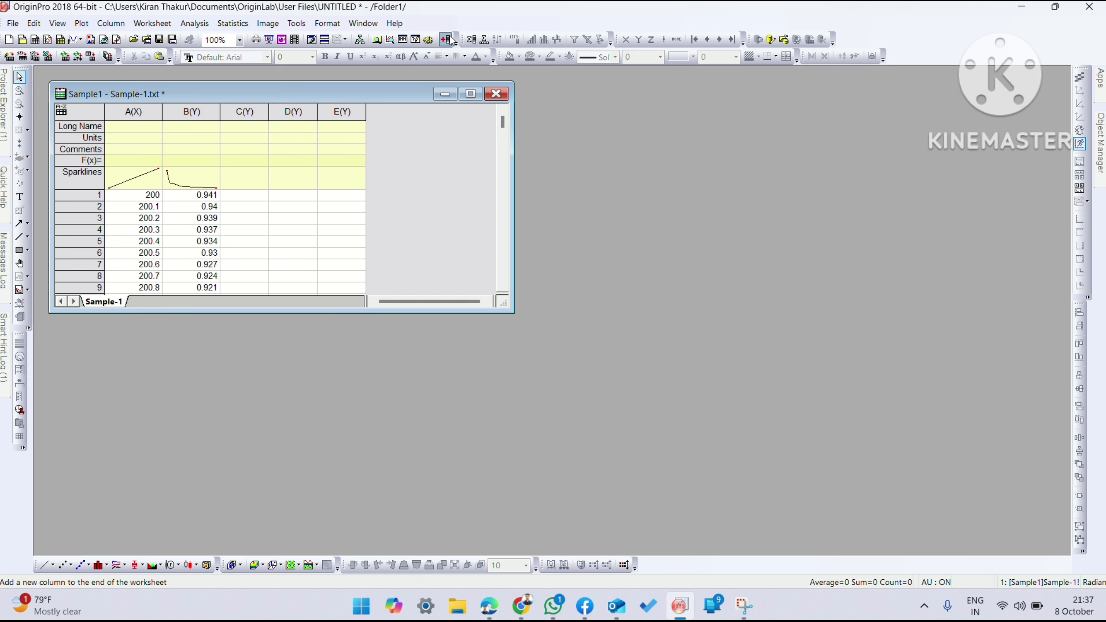
left_click(452, 40)
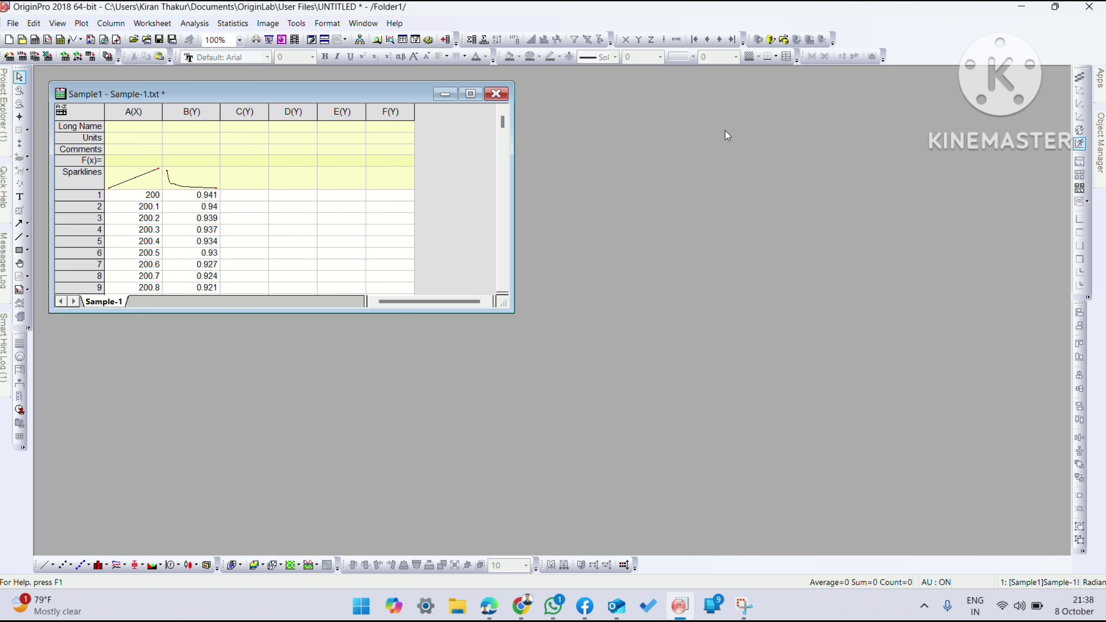
Open the Excel Sheet for UV plotting workbook from the desktop's UV Data folder and show Sheet1
left_click(1012, 14)
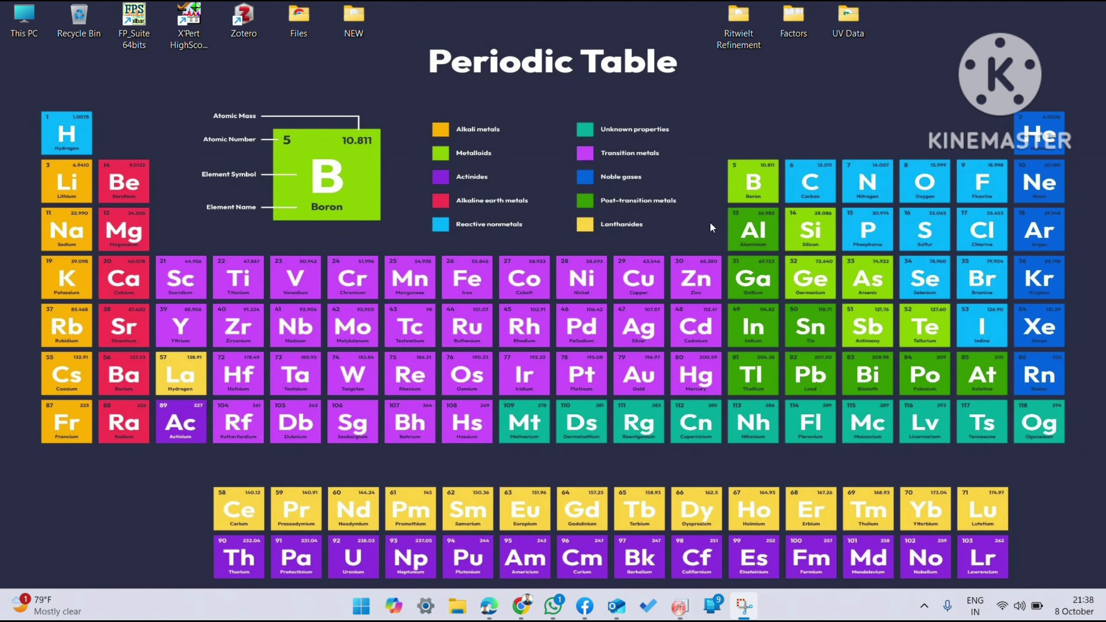
double_click(831, 12)
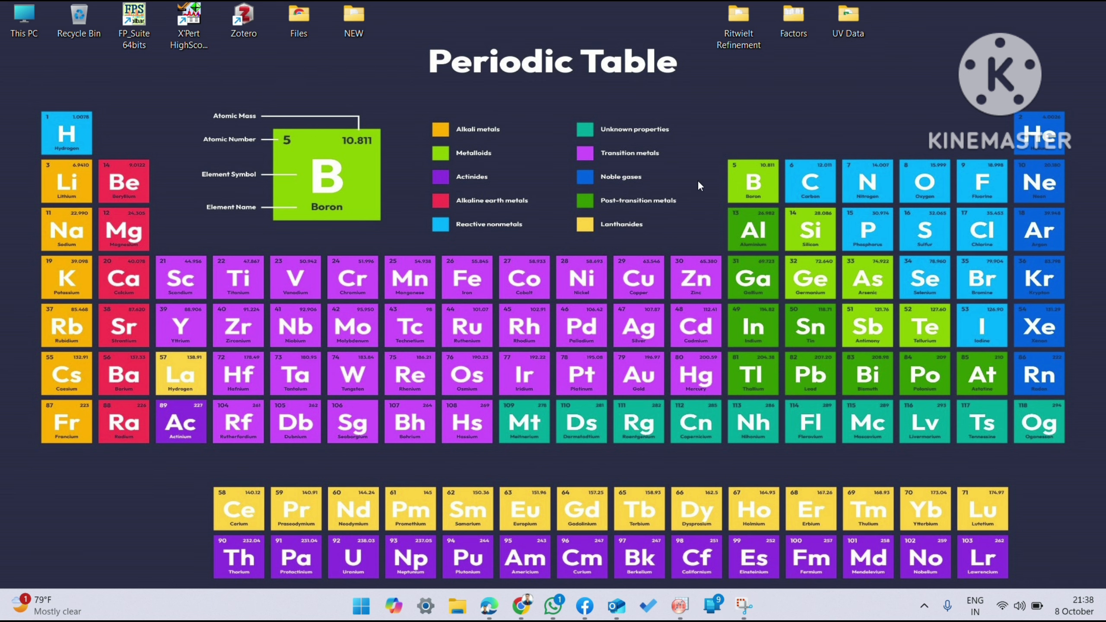
left_click(212, 135)
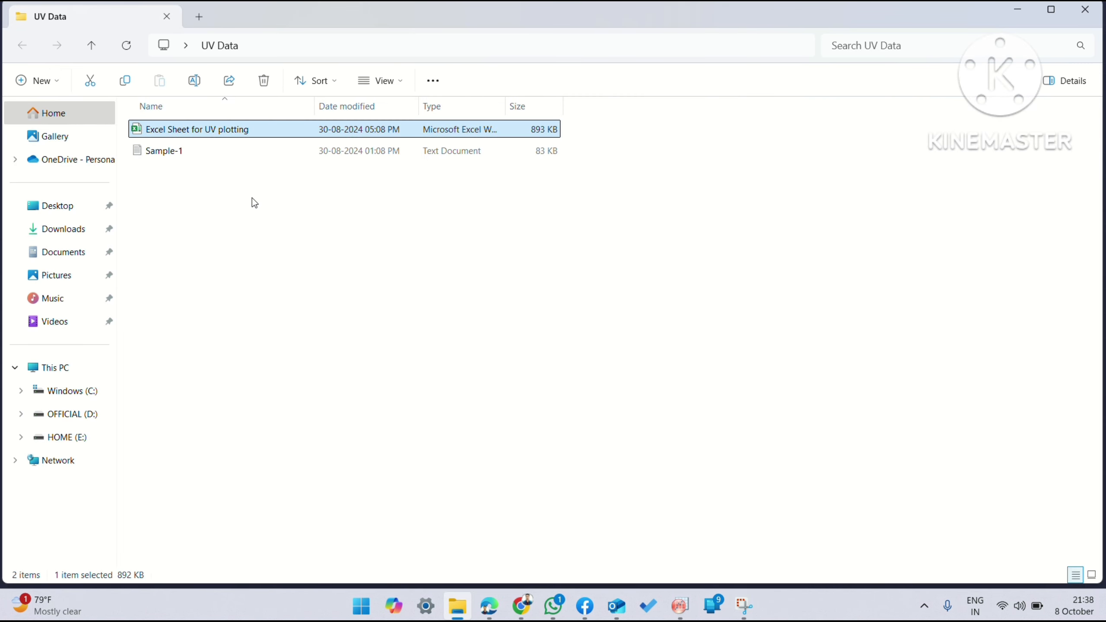
double_click(264, 131)
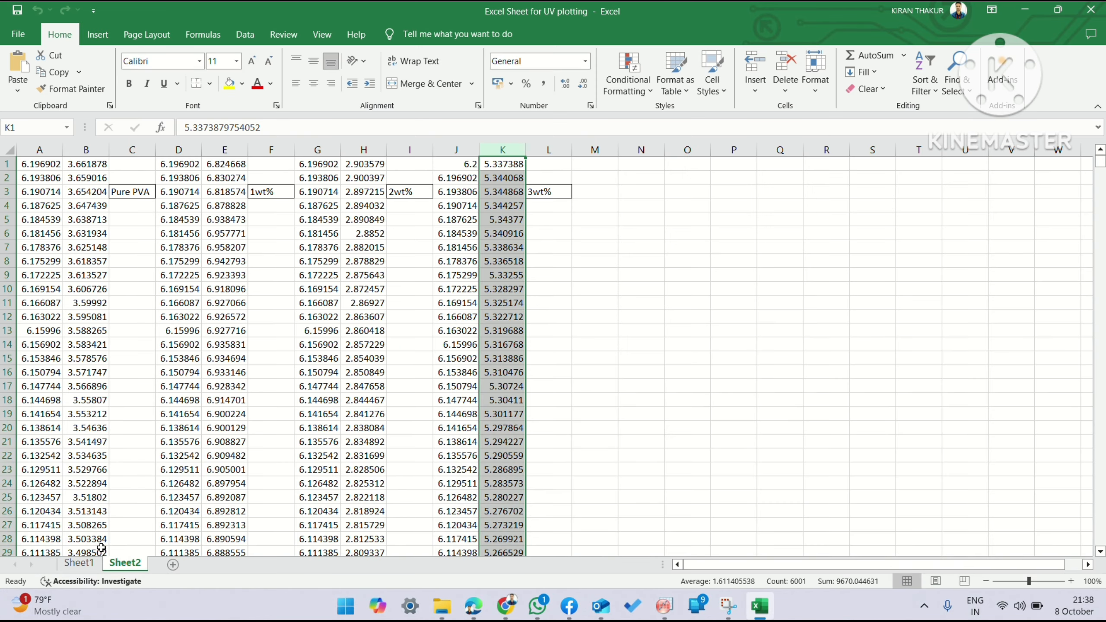
left_click(81, 563)
Copy the block of column names, units, comments and formulas in cells H4 to N7
left_click(366, 208)
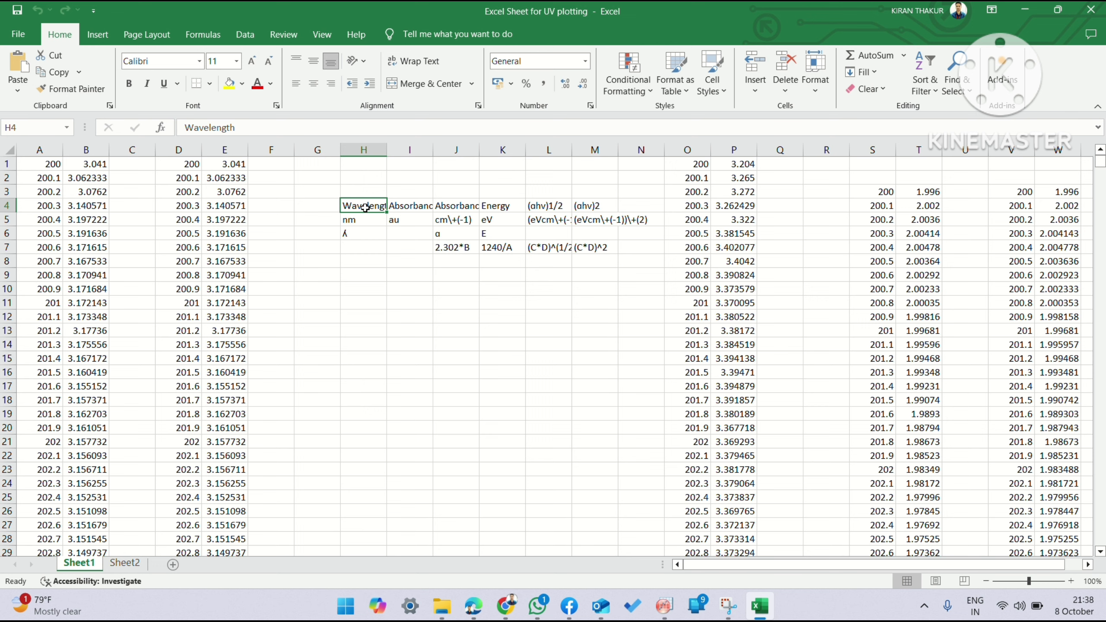
key("shift+Right")
key("shift+Right")
key("shift+Right")
key("shift+Right")
key("shift+Right")
key("shift+Right")
key("shift+Down")
key("shift+Down")
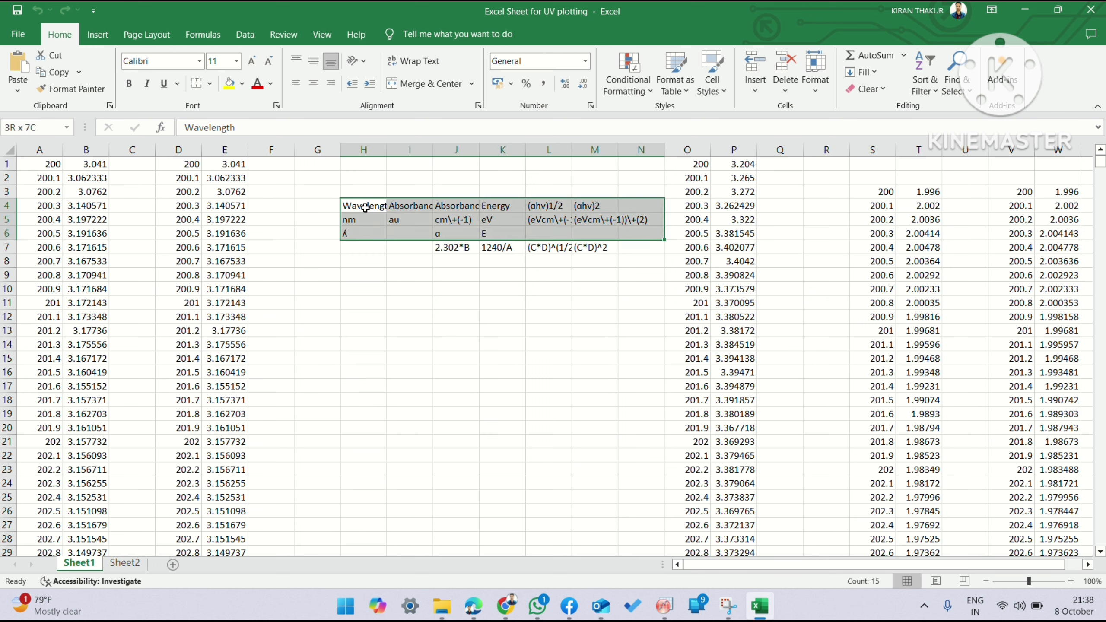
key("shift+Down")
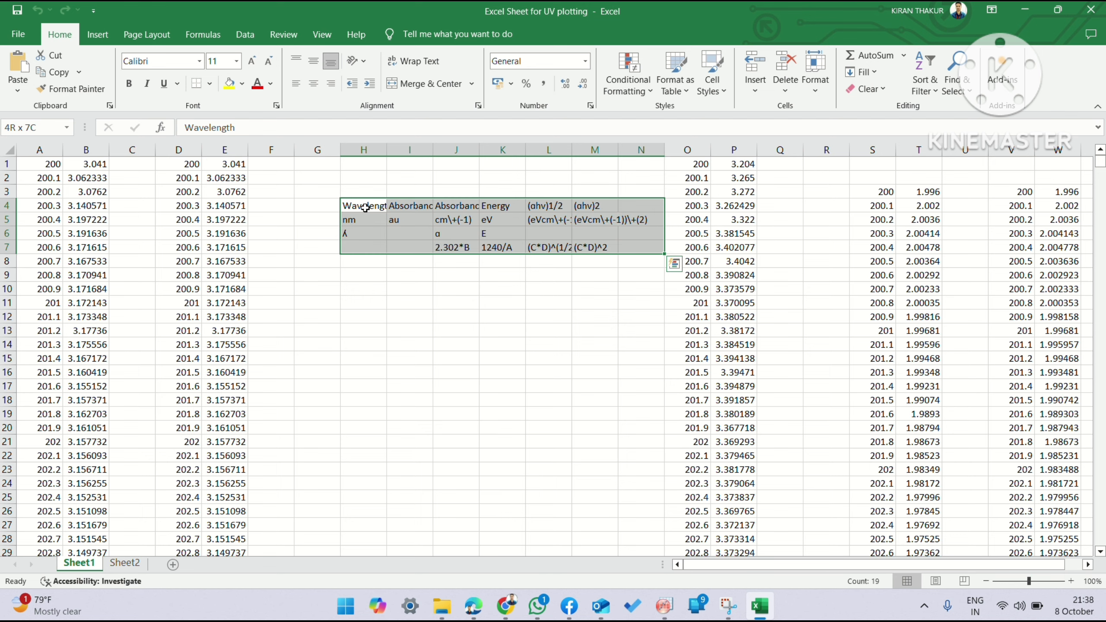
right_click(365, 208)
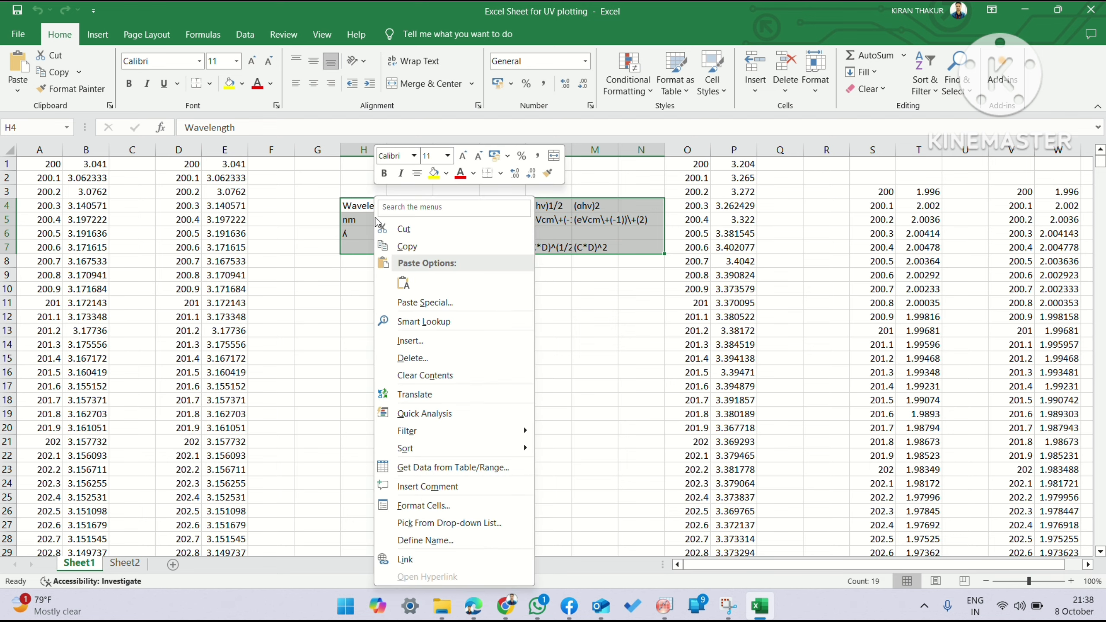
left_click(394, 245)
Switch to OriginPro and paste the copied block starting at column A's Long Name cell
left_click(664, 606)
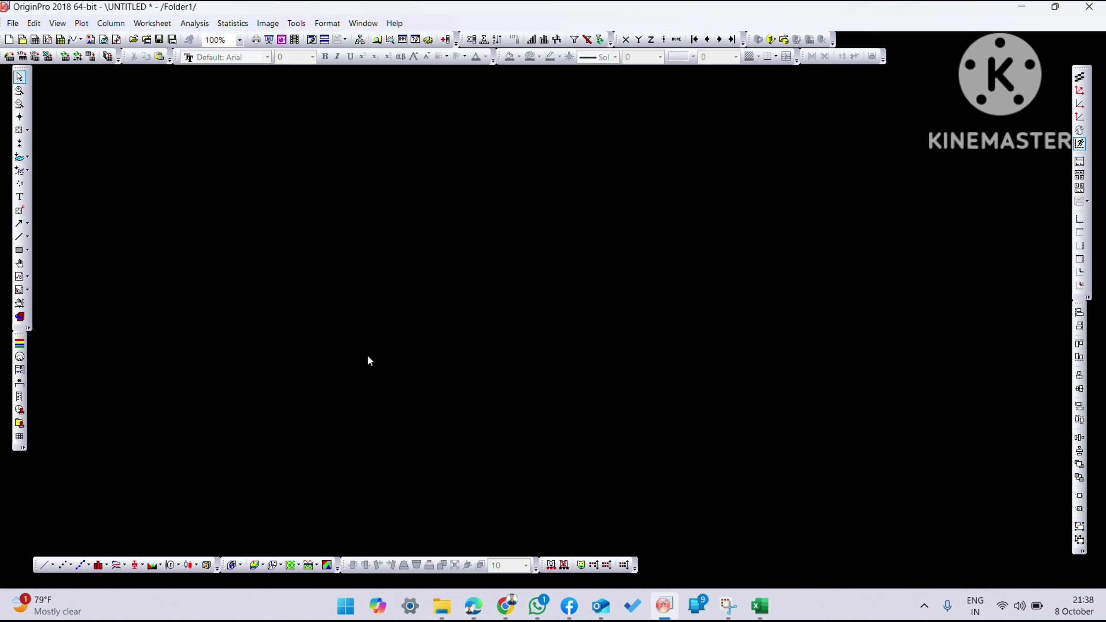
left_click(129, 127)
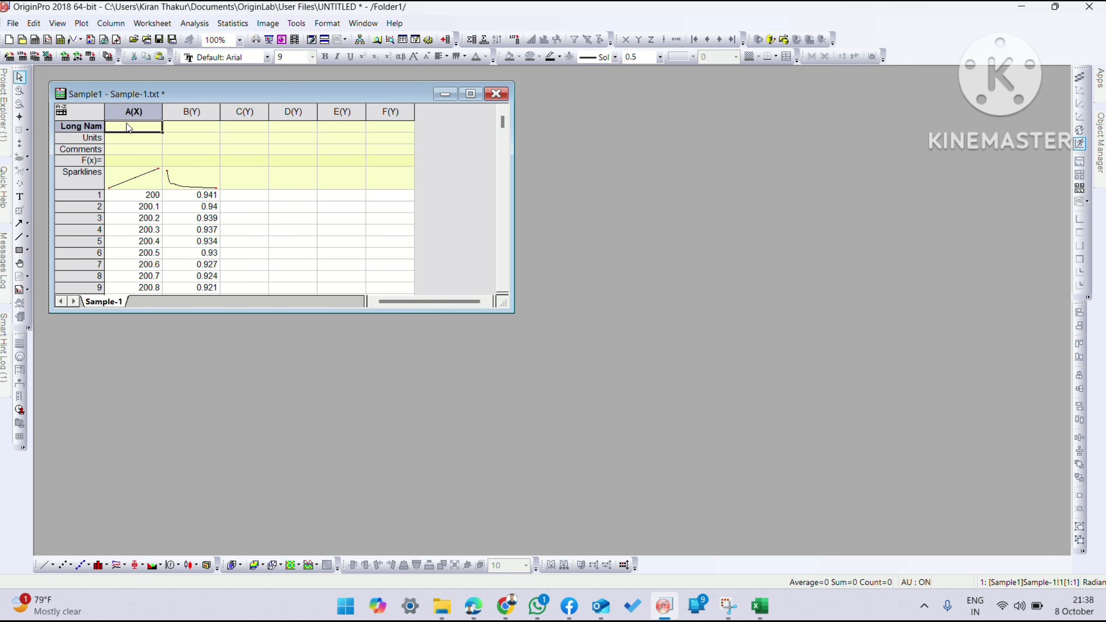
key("ctrl+v")
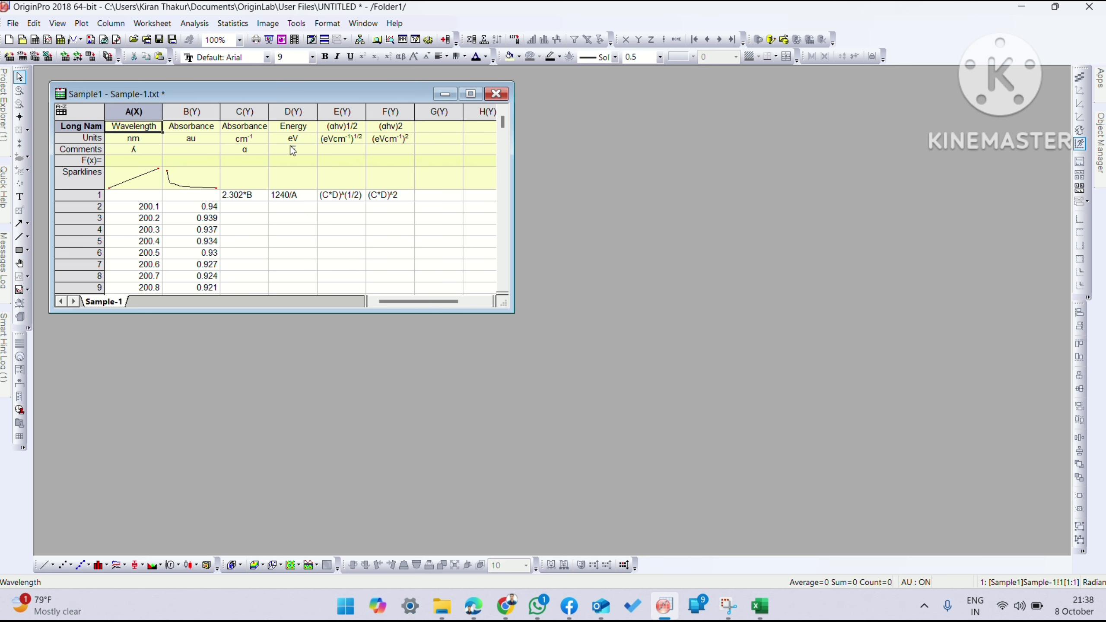
Move the formula 2.302*B from row 1 of column C into that column's F(x) cell
left_click(252, 197)
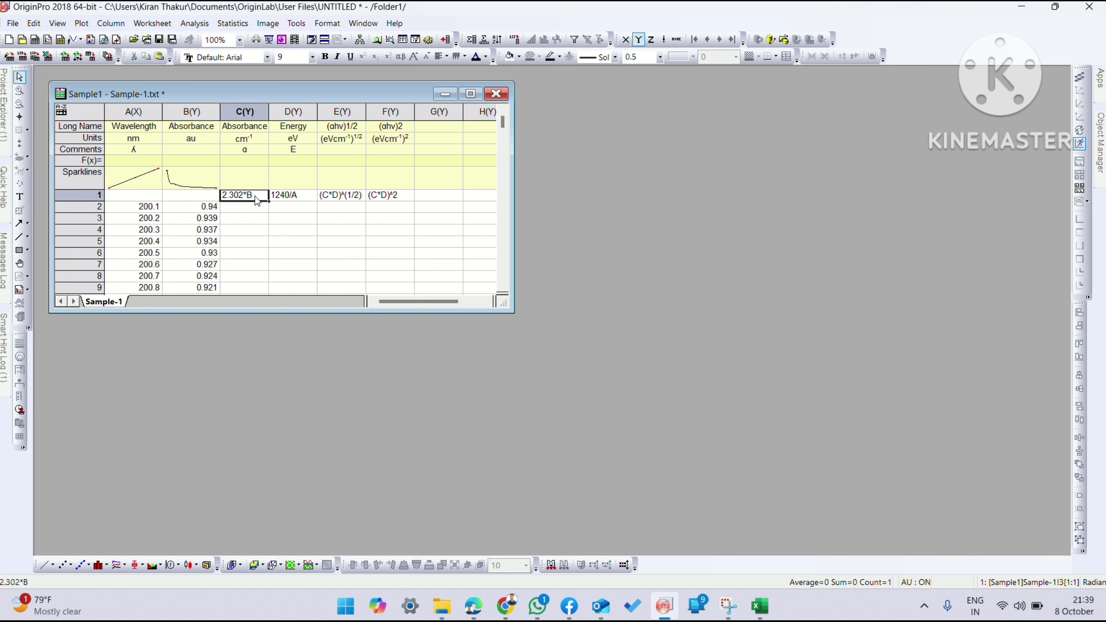
left_click(257, 195)
left_click_drag(256, 195, 225, 190)
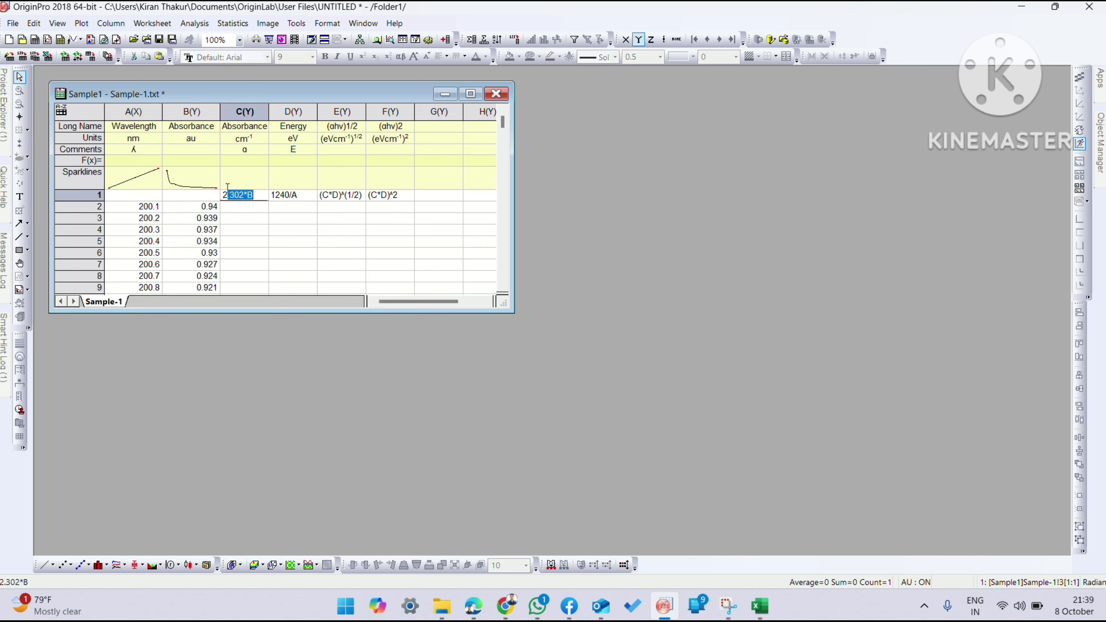
right_click(237, 196)
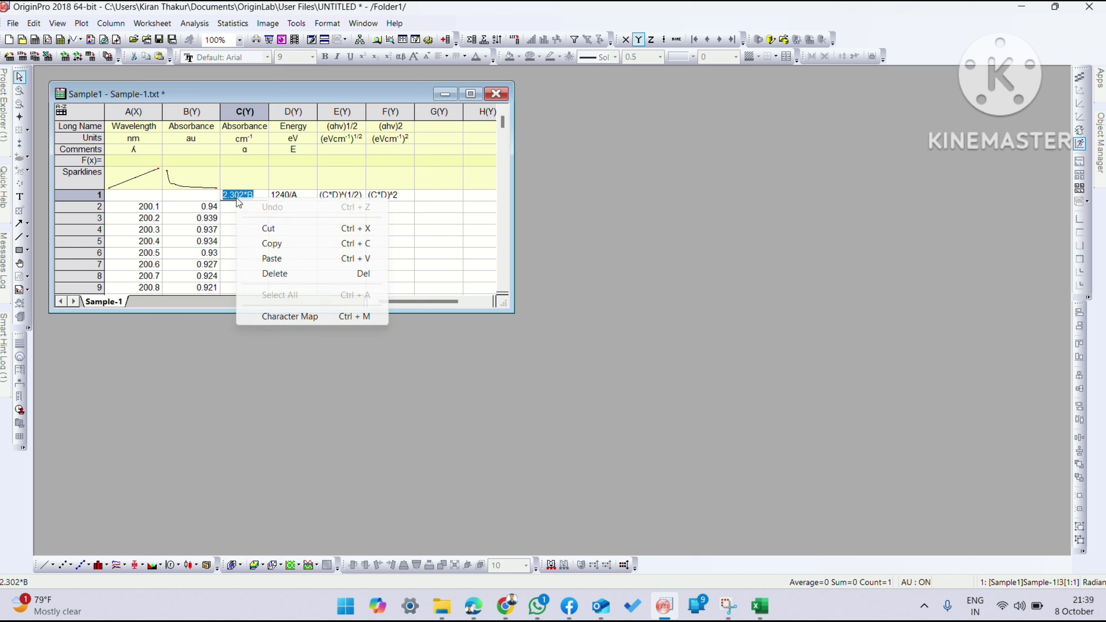
left_click(256, 228)
left_click(238, 162)
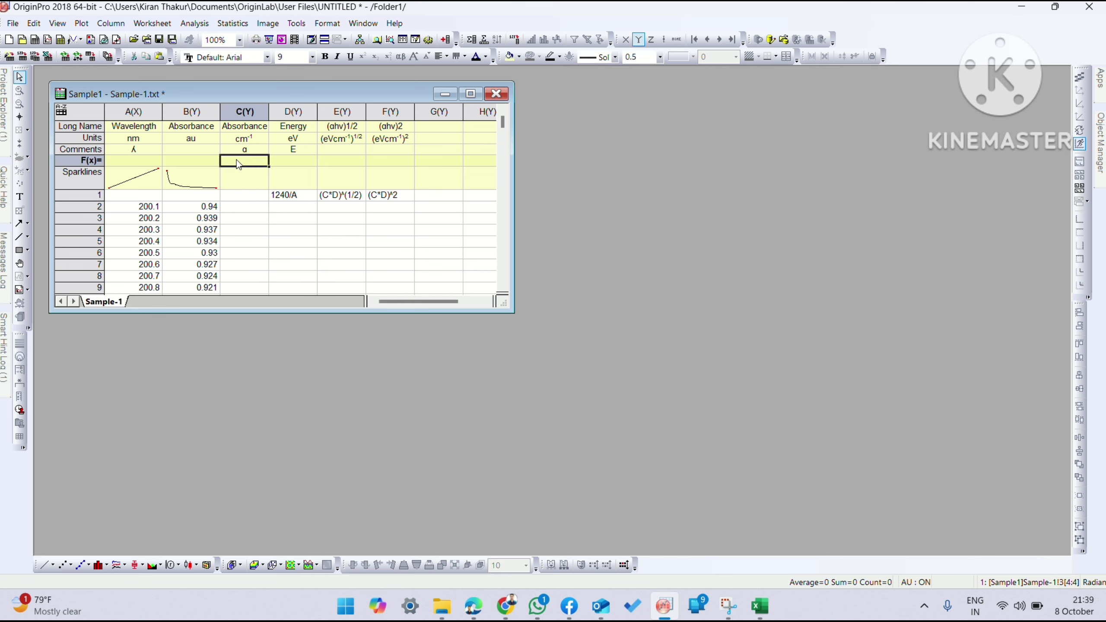
key("ctrl+v")
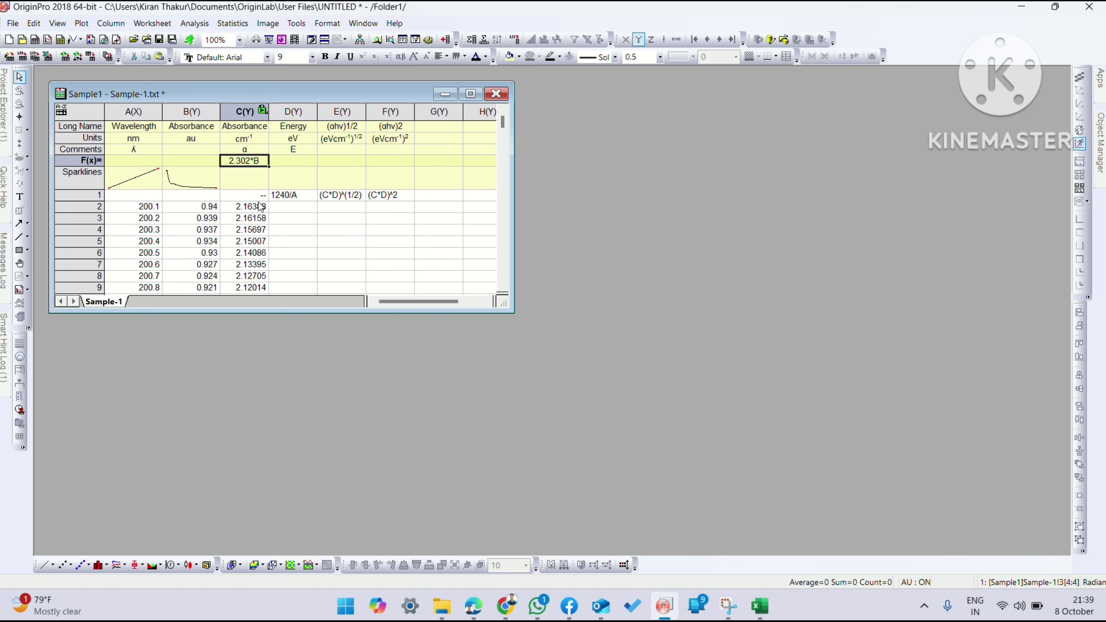
Move the formula 1240/A from row 1 of the Energy column D into its F(x) cell and apply it
left_click(293, 162)
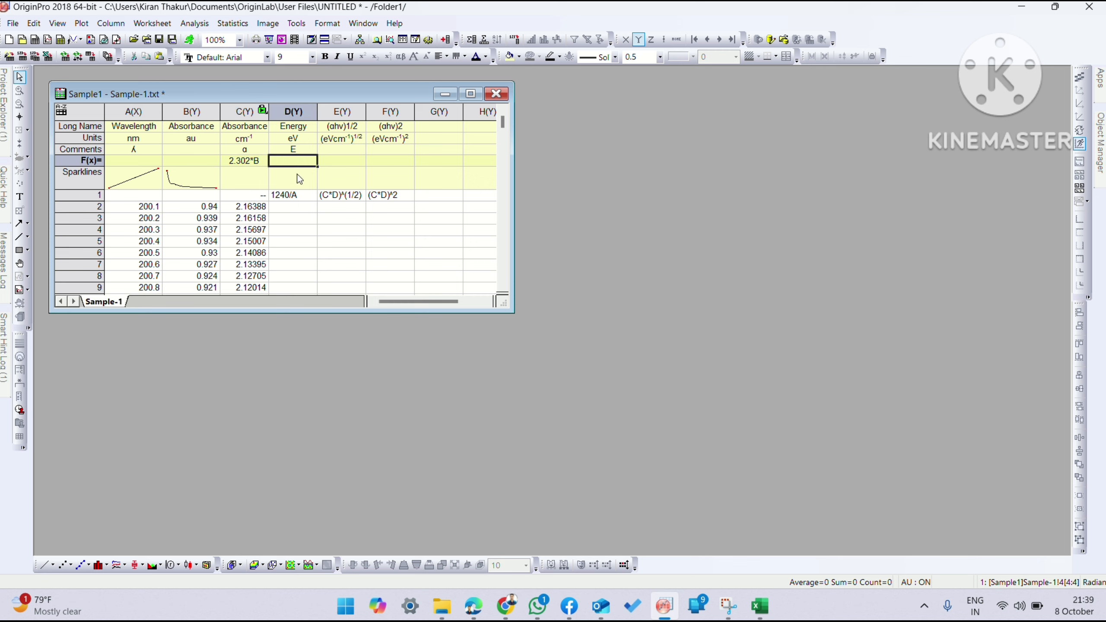
left_click(303, 195)
double_click(303, 195)
left_click_drag(303, 196, 271, 195)
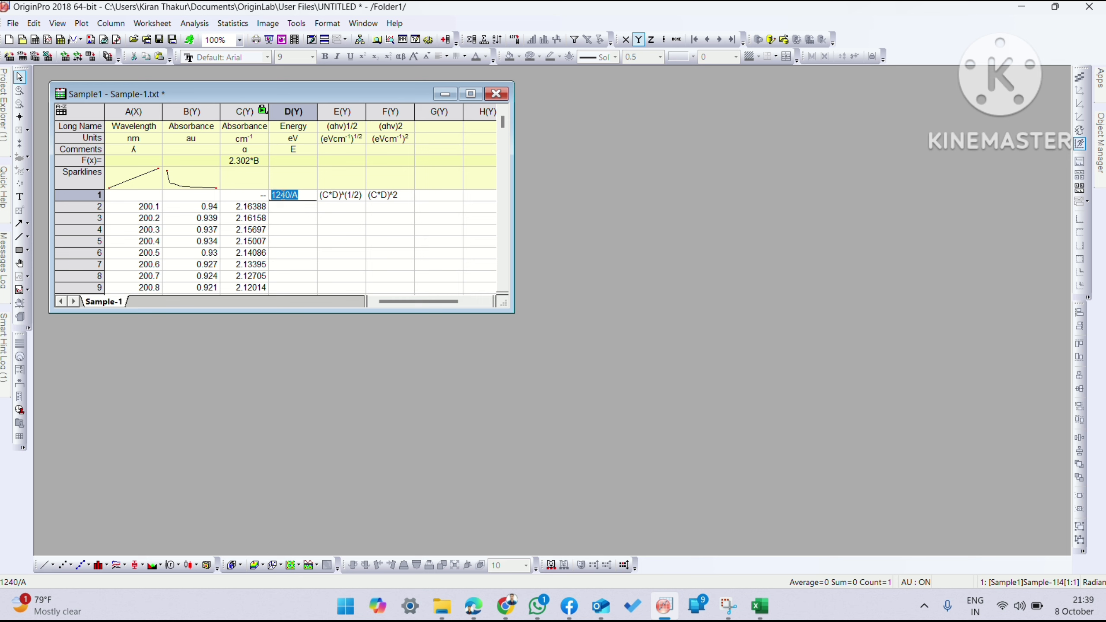
right_click(282, 196)
left_click(313, 226)
left_click(289, 162)
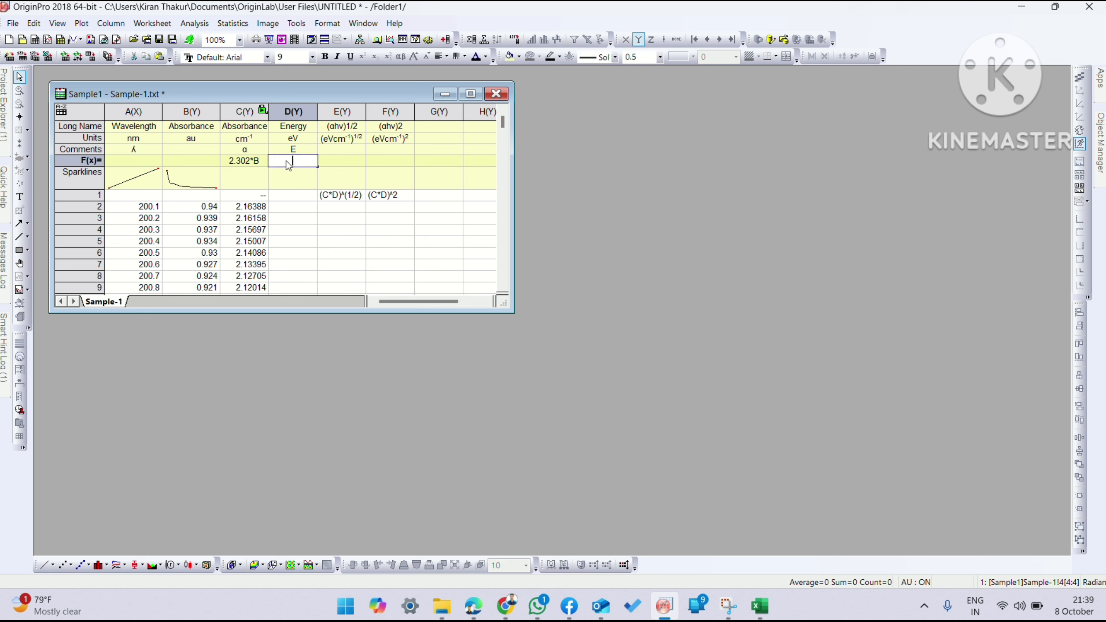
double_click(289, 162)
key("ctrl+v")
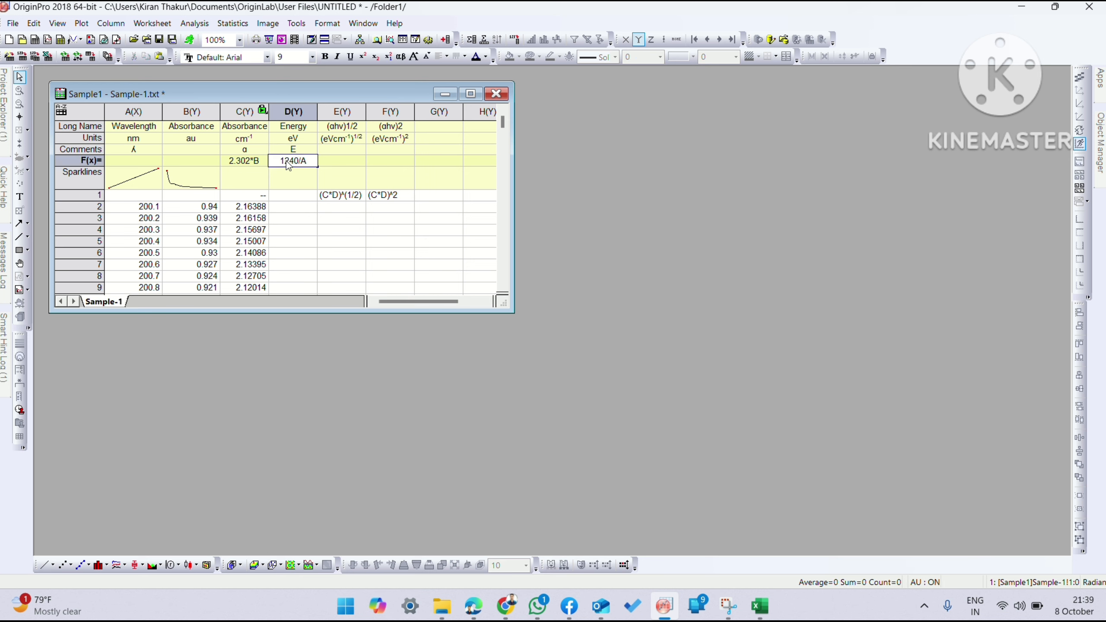
key("Return")
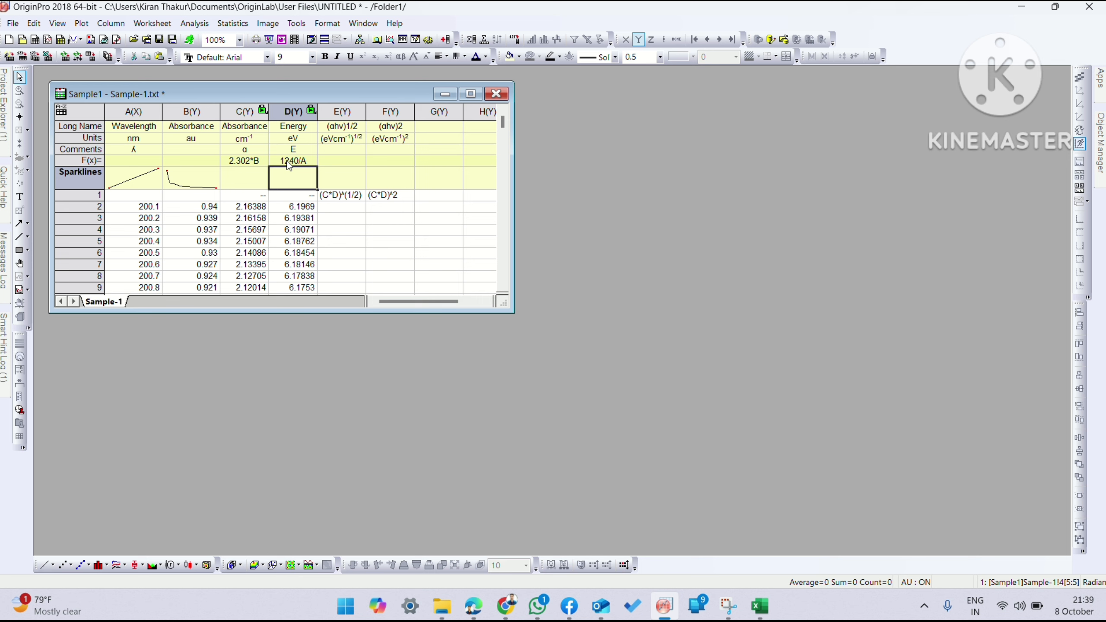
Move the formula (C*D)^(1/2) from row 1 of column E into that column's F(x) cell
double_click(332, 194)
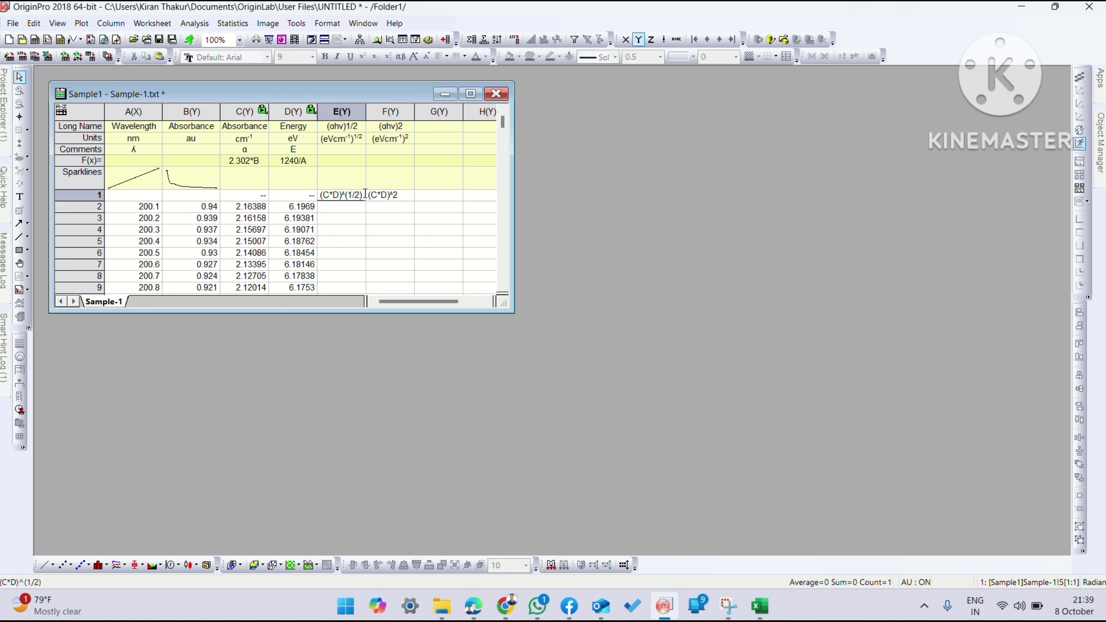
left_click_drag(364, 195, 305, 198)
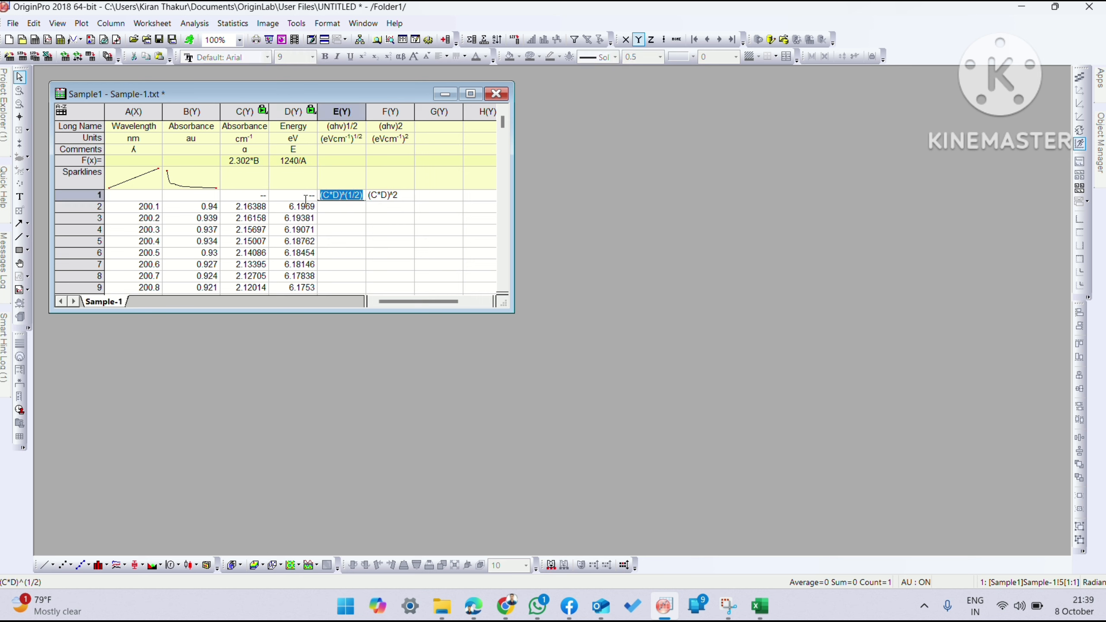
right_click(334, 200)
left_click(354, 227)
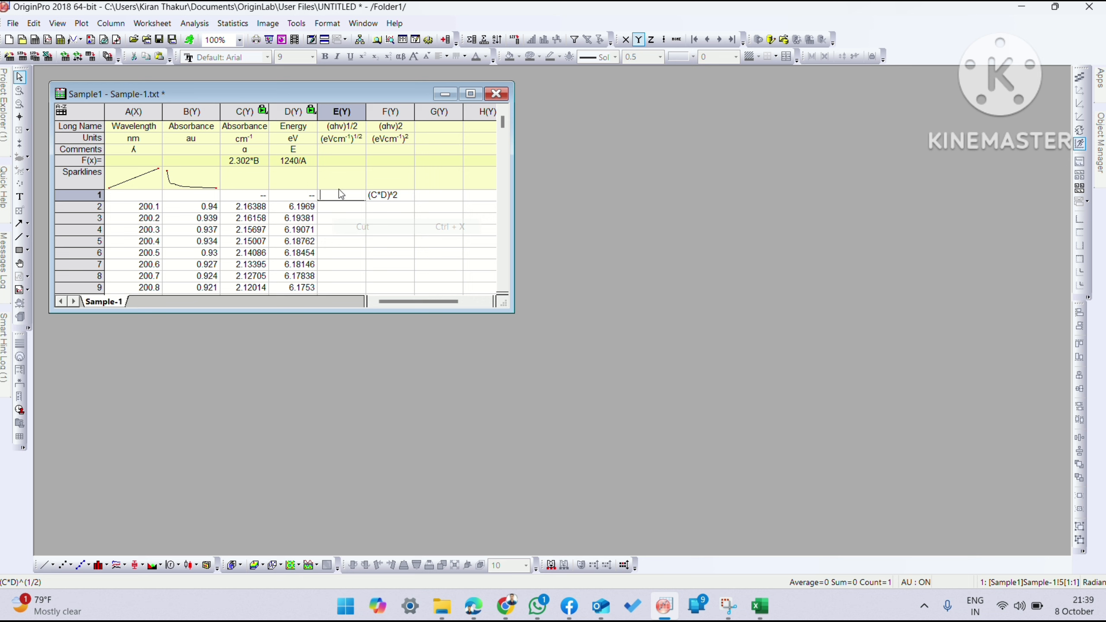
left_click(328, 160)
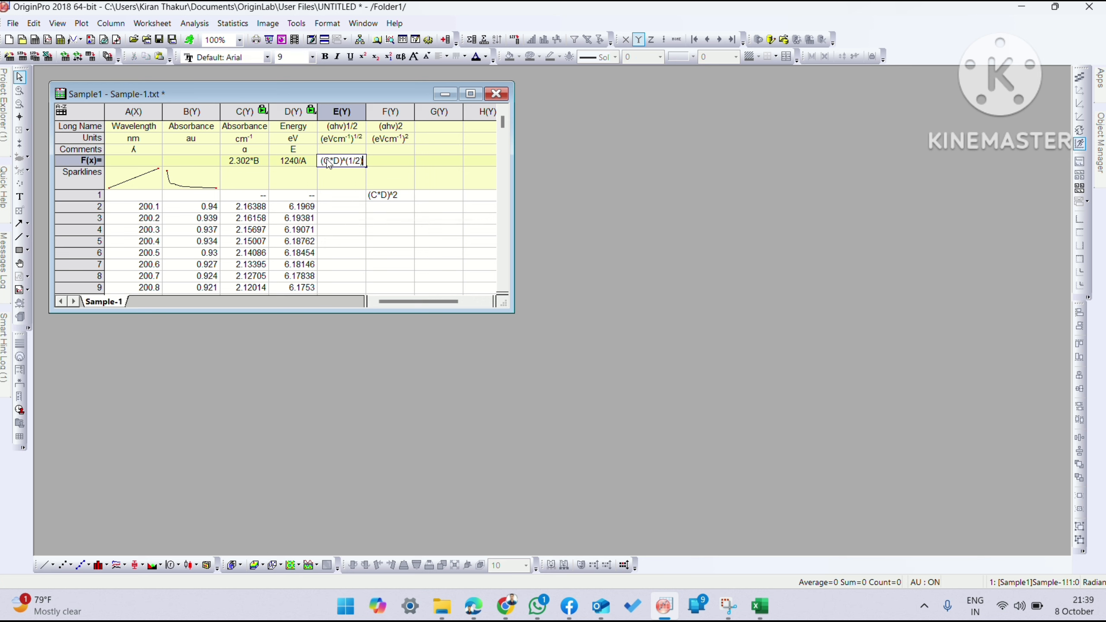
Move the formula (C*D)^2 from row 1 of column F into its F(x) cell and apply it
double_click(381, 196)
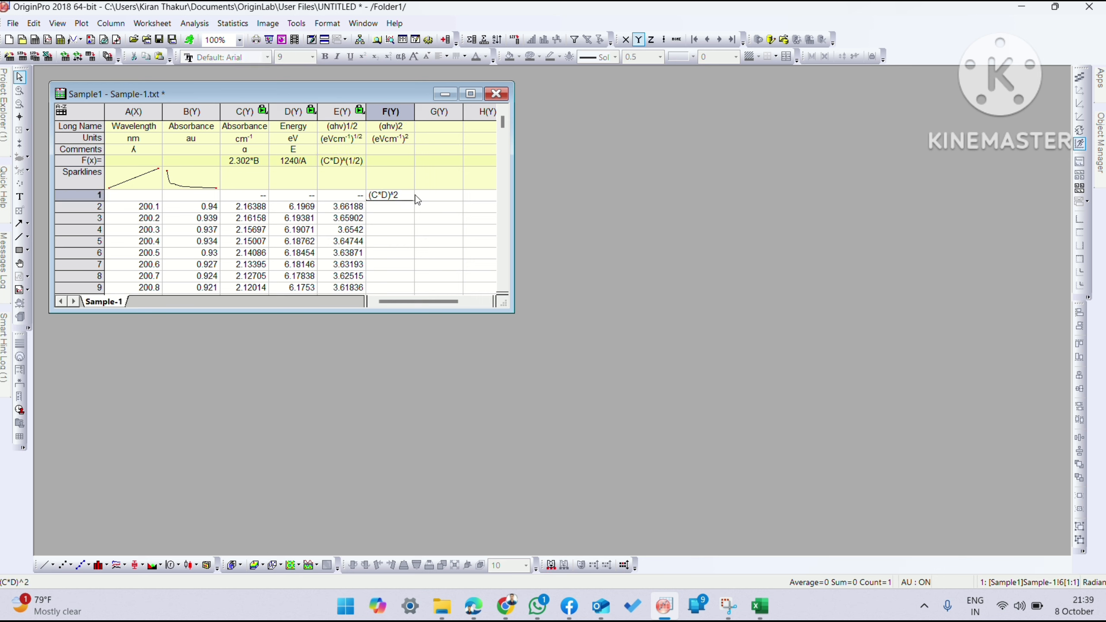
left_click_drag(408, 195, 370, 195)
right_click(380, 197)
left_click(405, 231)
left_click(390, 161)
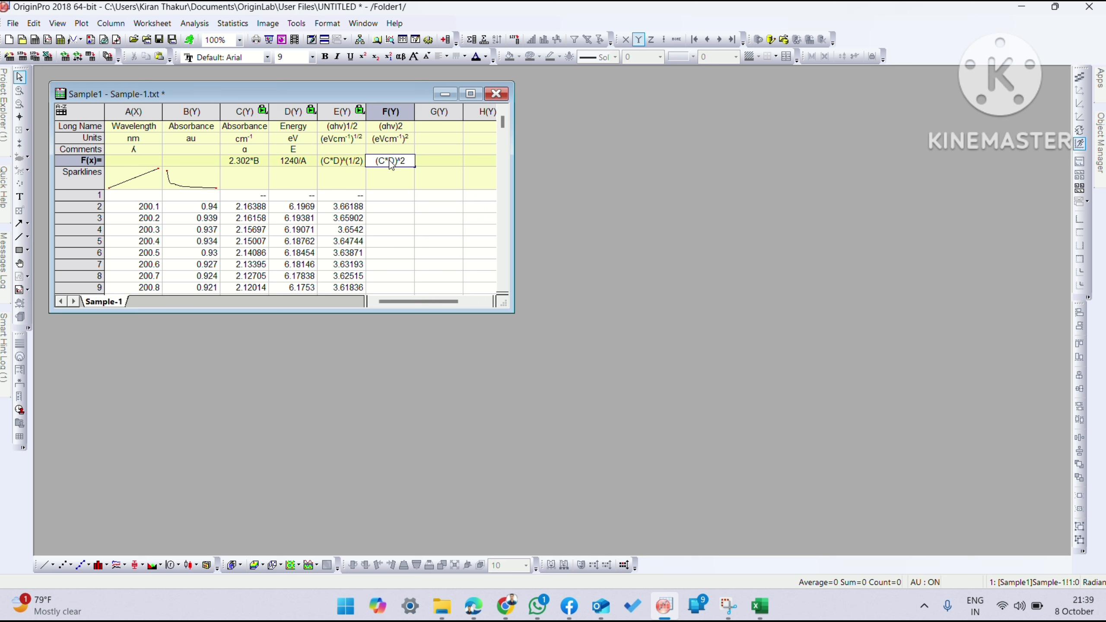
key("Return")
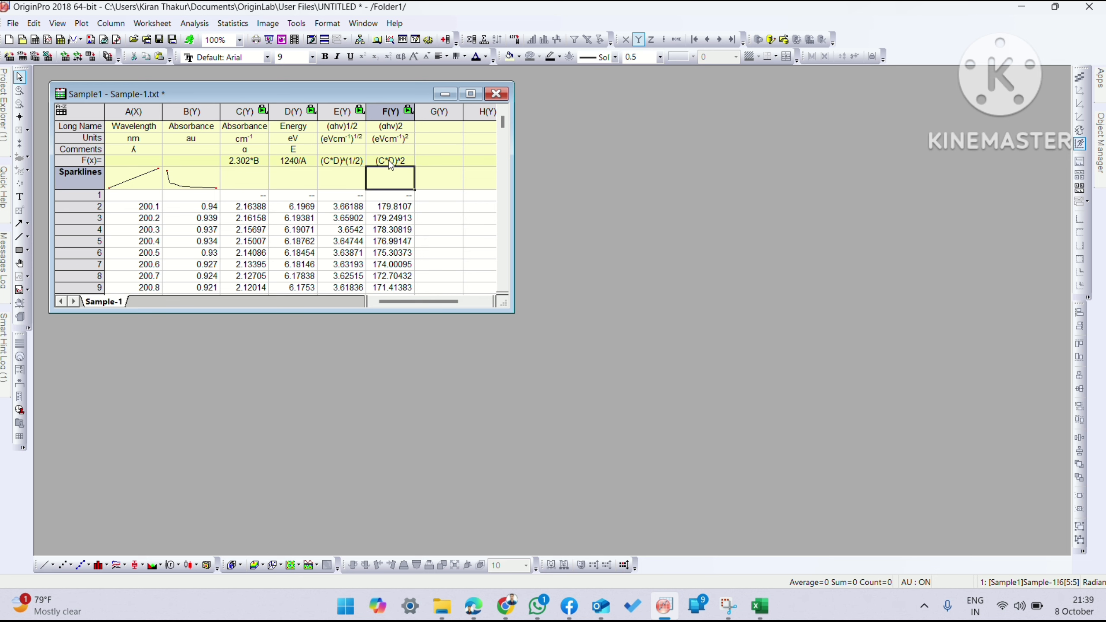
Delete the empty row 1 from the Sample-1 worksheet
left_click(69, 196)
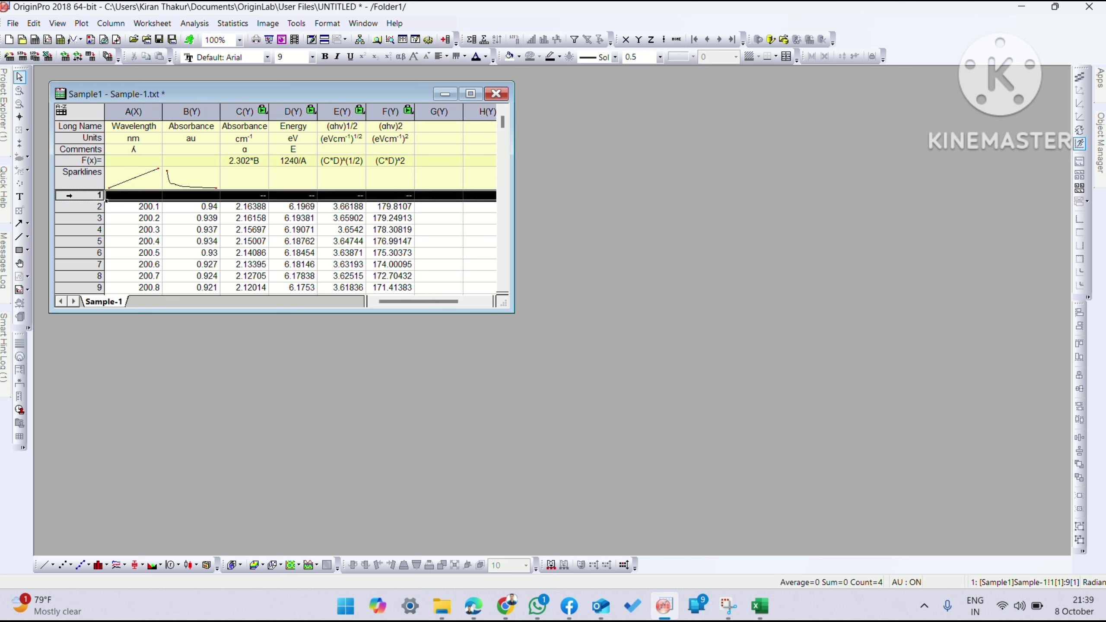
right_click(69, 196)
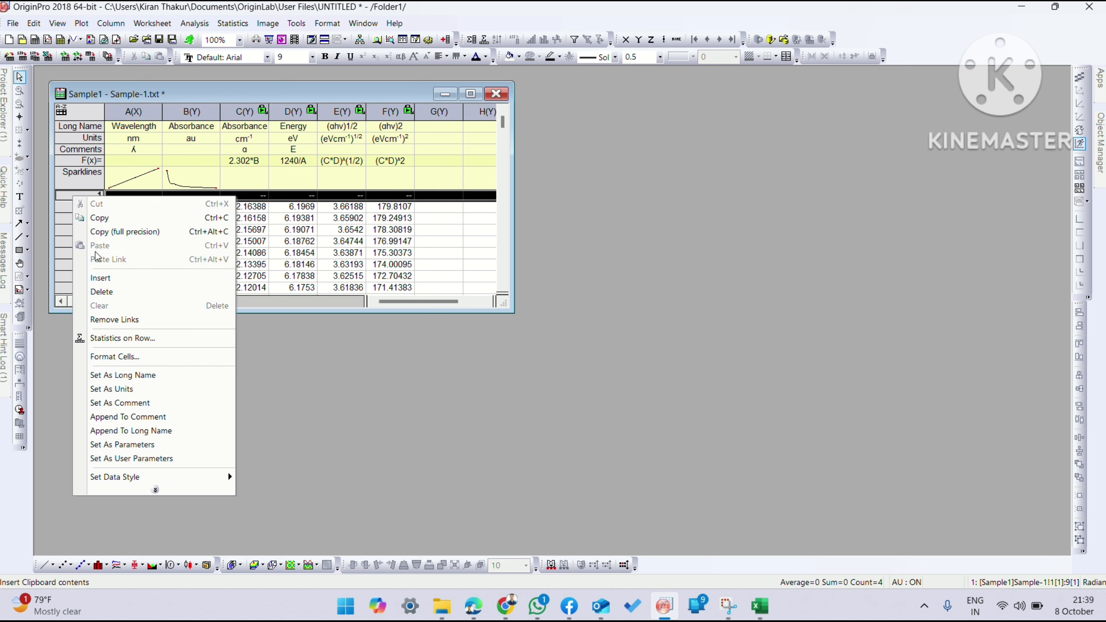
left_click(101, 287)
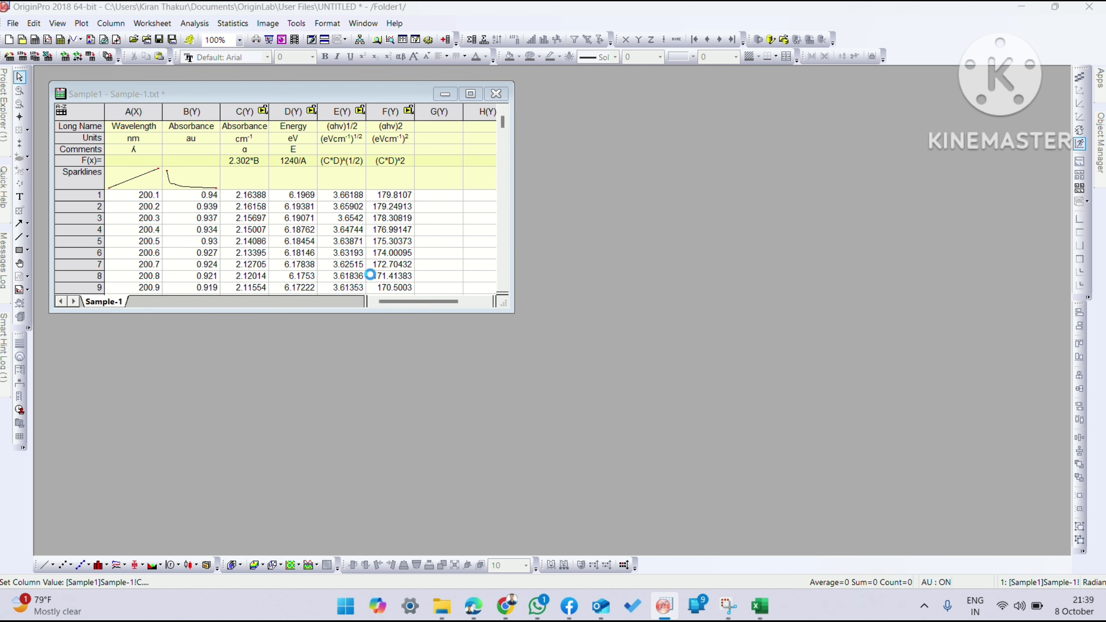
left_click(434, 211)
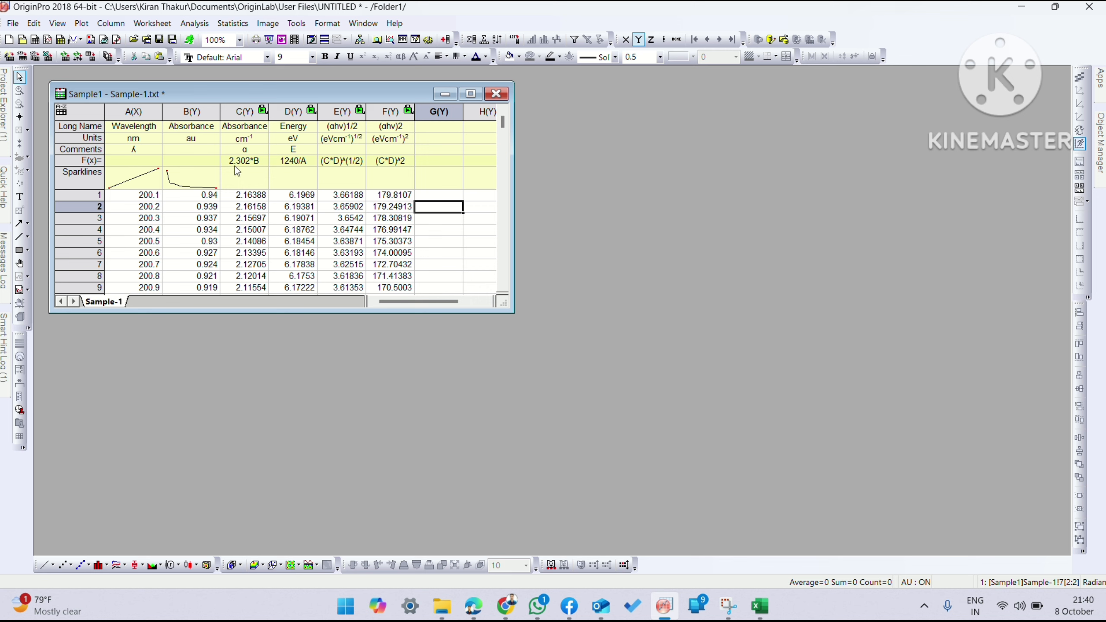
left_click(184, 111)
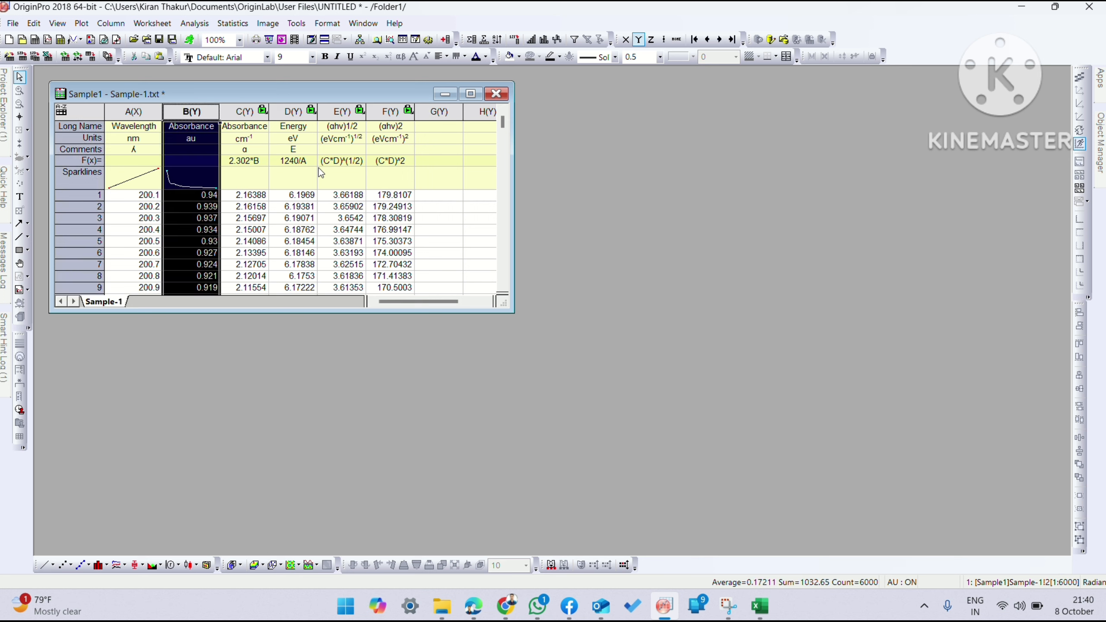
left_click(430, 183)
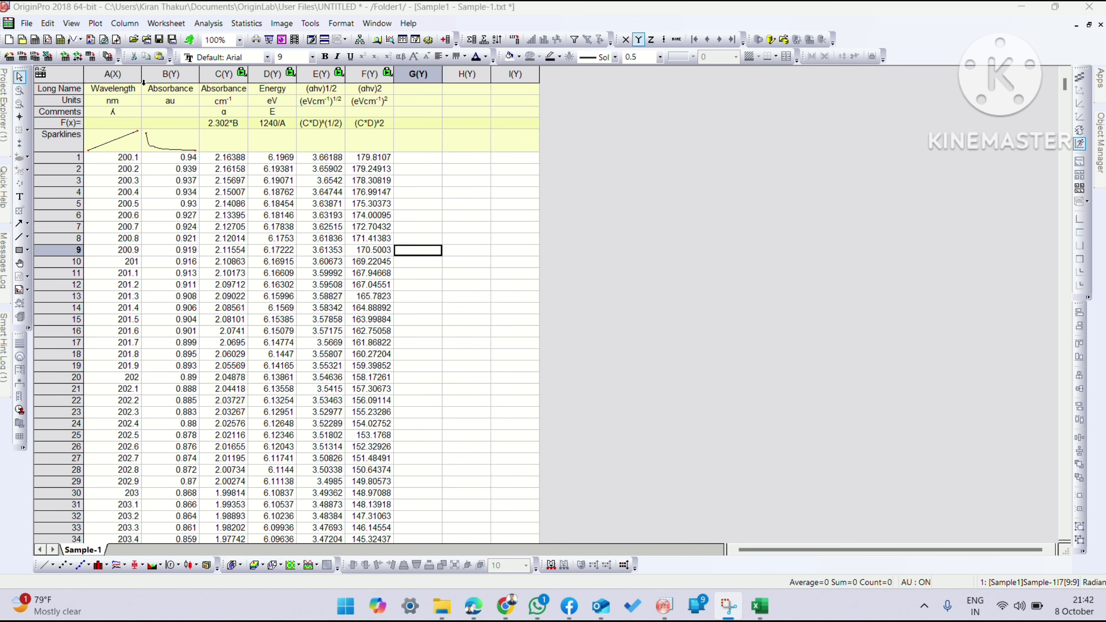
Plot the Wavelength and Absorbance columns A and B as a 2D line graph
left_click_drag(131, 75, 156, 77)
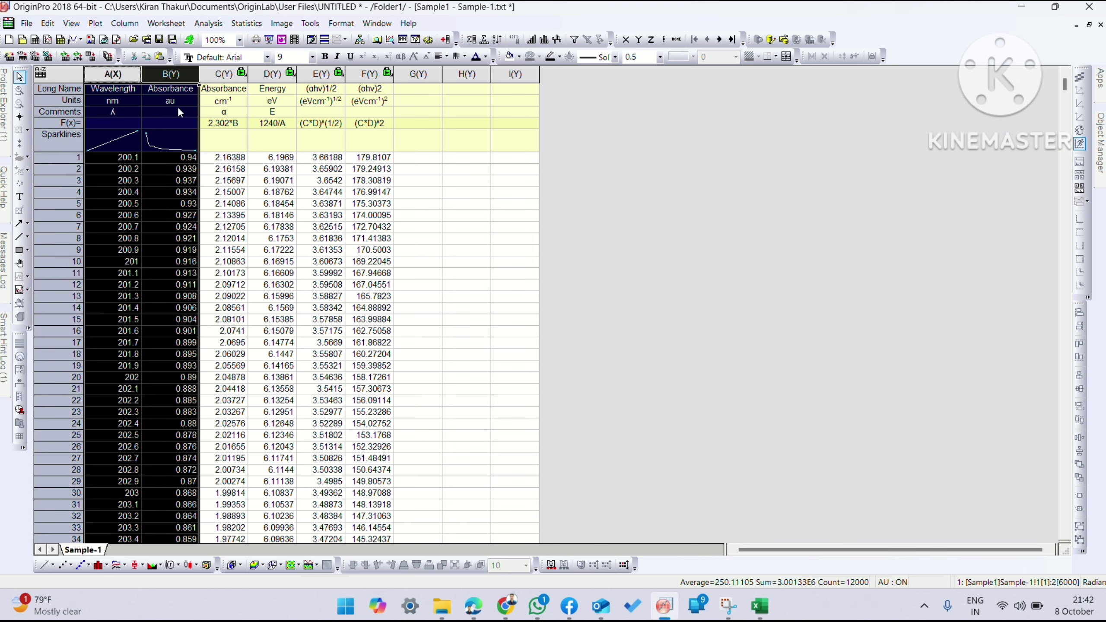
left_click(96, 23)
mouse_move(112, 61)
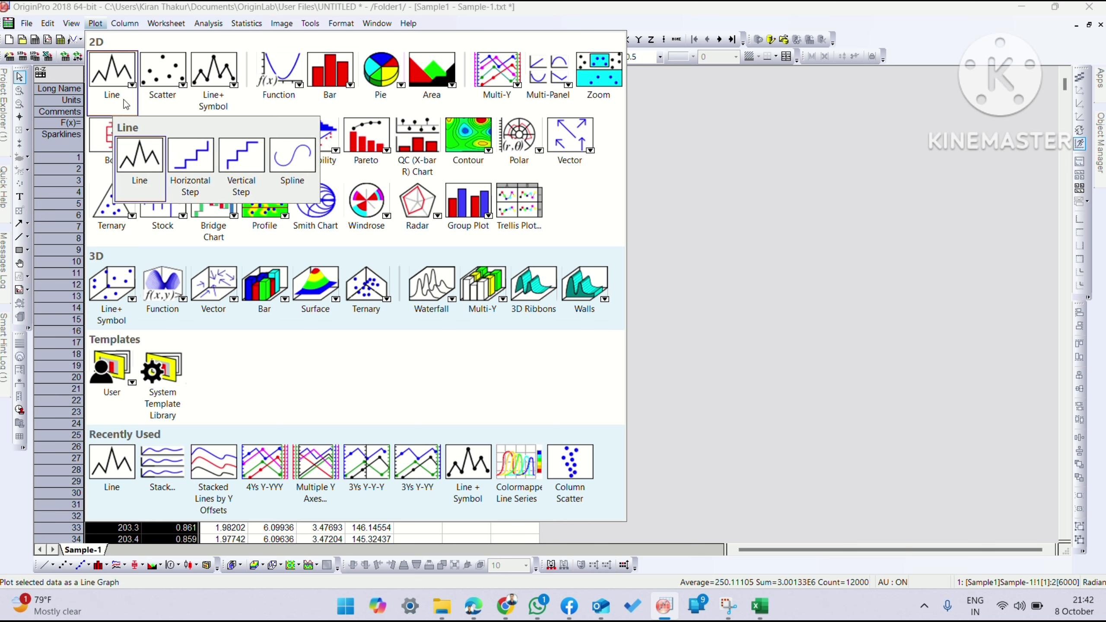
left_click(138, 146)
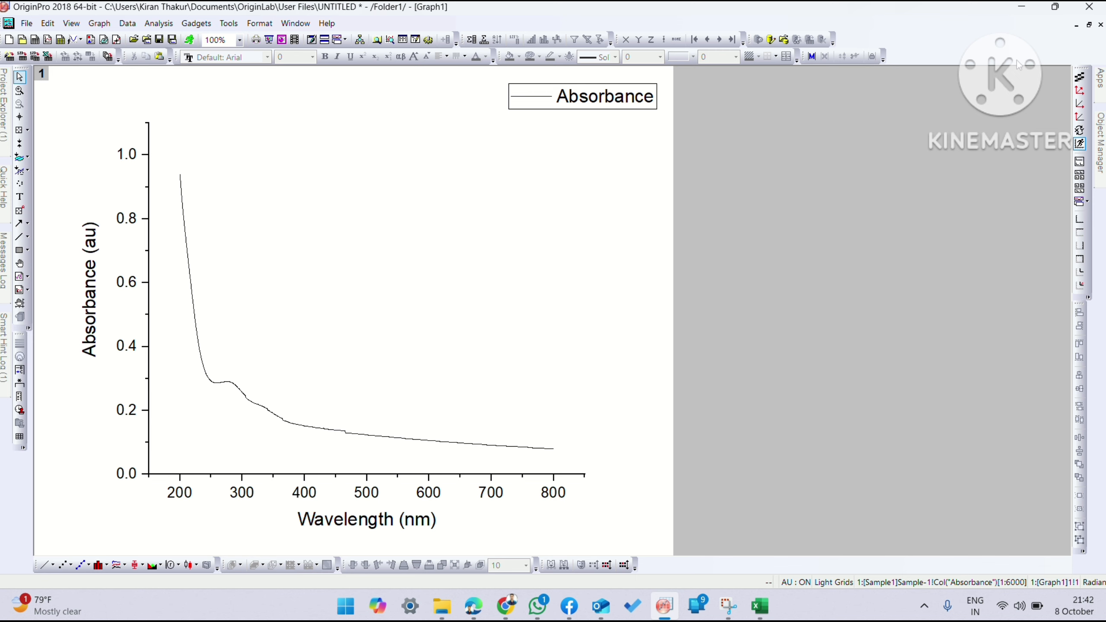
Close and delete the absorbance versus wavelength graph, and clear the column selection in the worksheet
left_click(1101, 24)
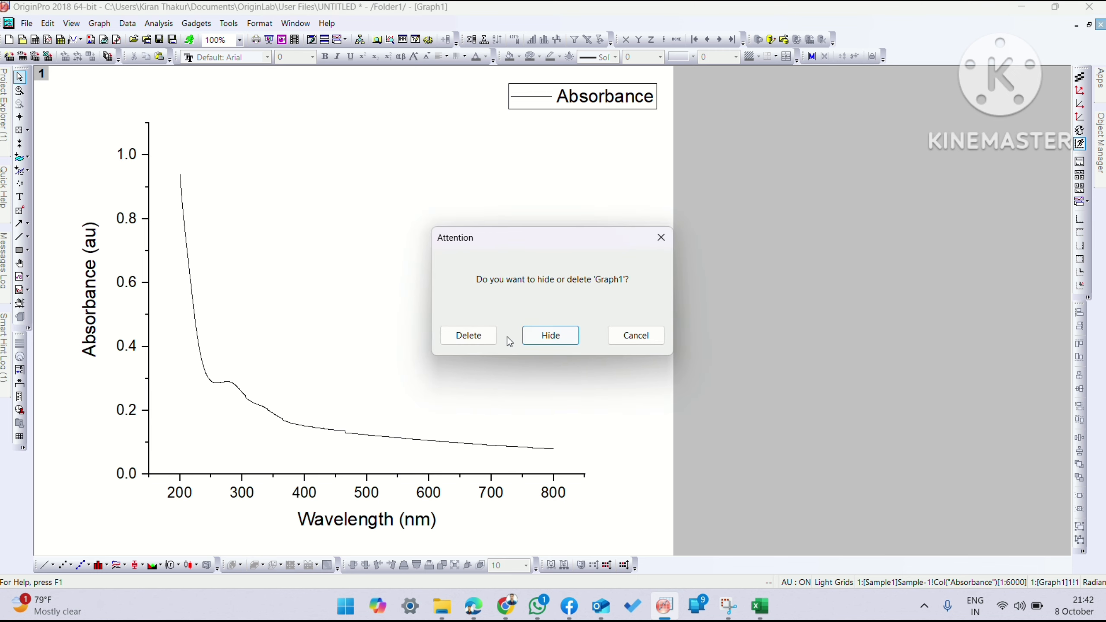
left_click(469, 335)
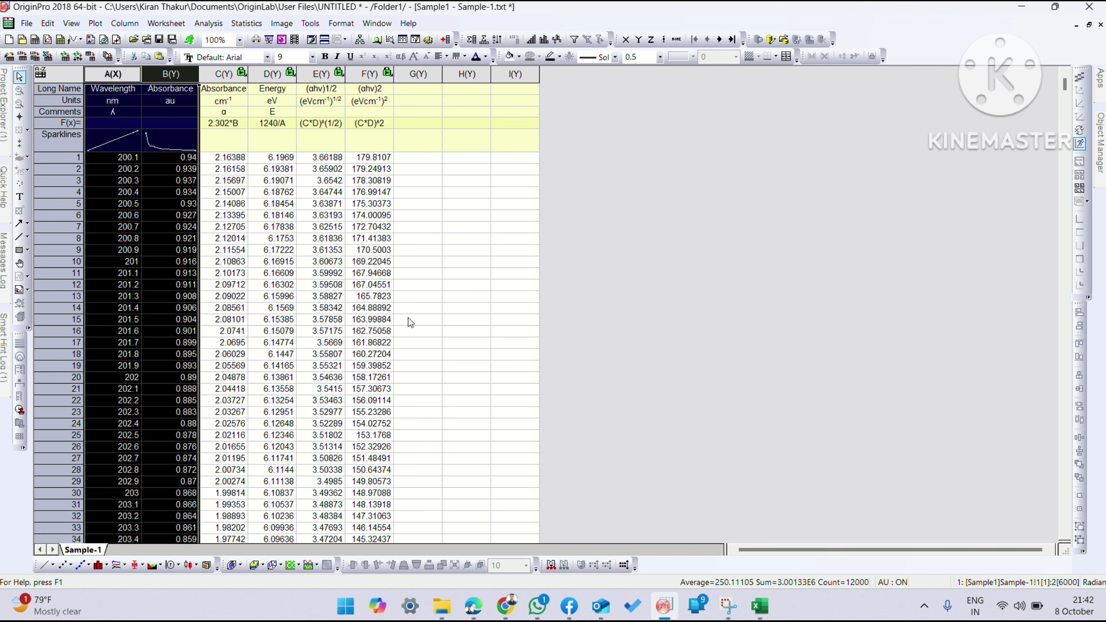
left_click(422, 223)
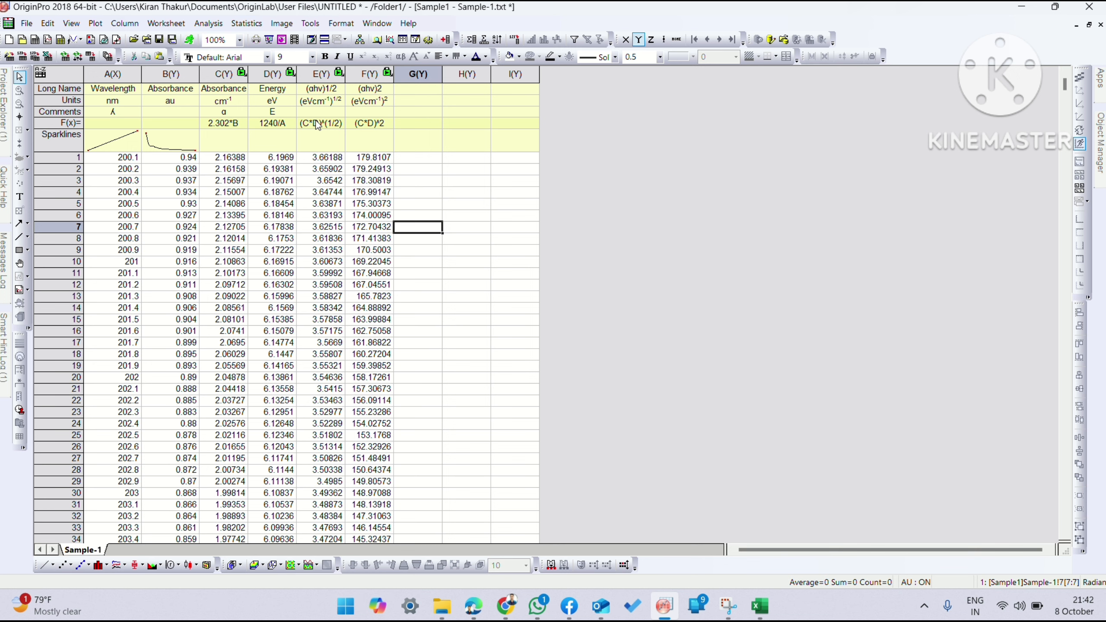
left_click(419, 157)
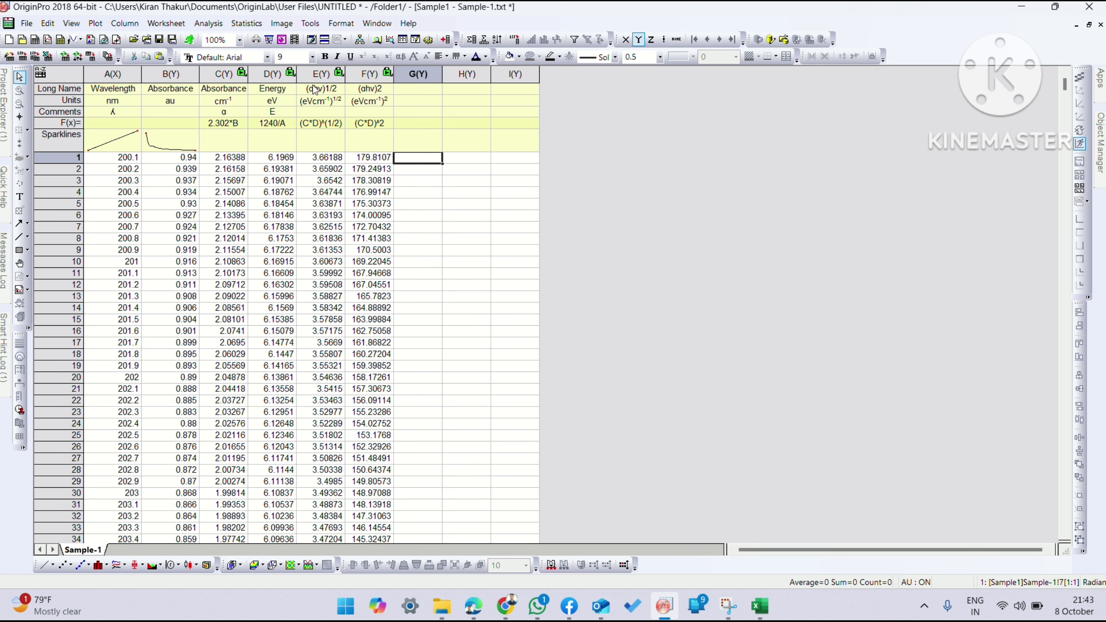
Set the Energy column D as an X column
left_click(279, 75)
right_click(279, 76)
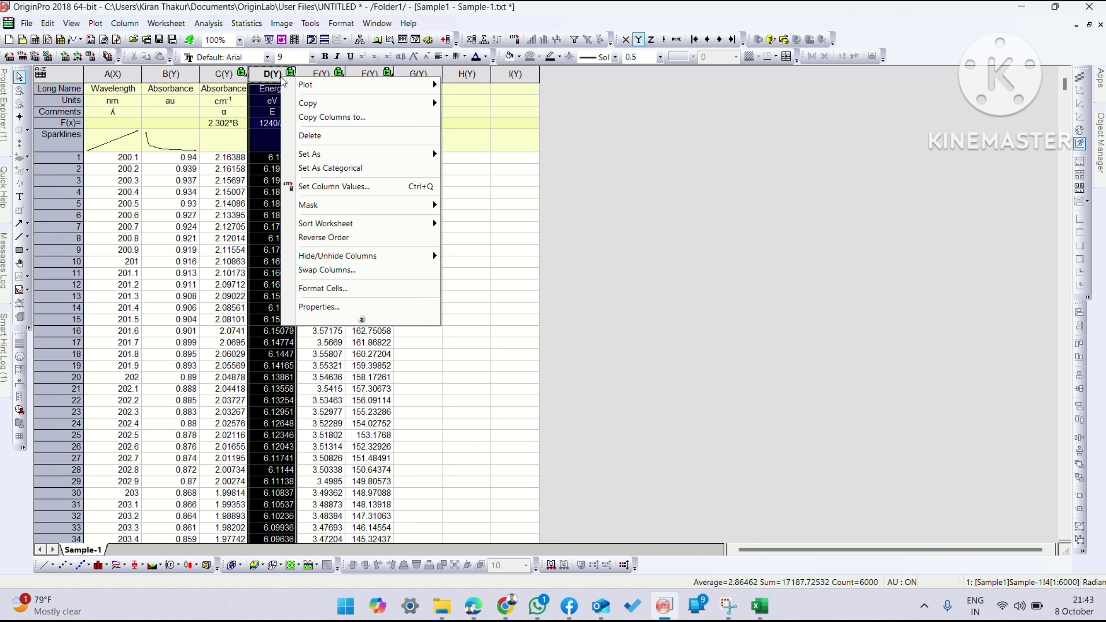
mouse_move(372, 157)
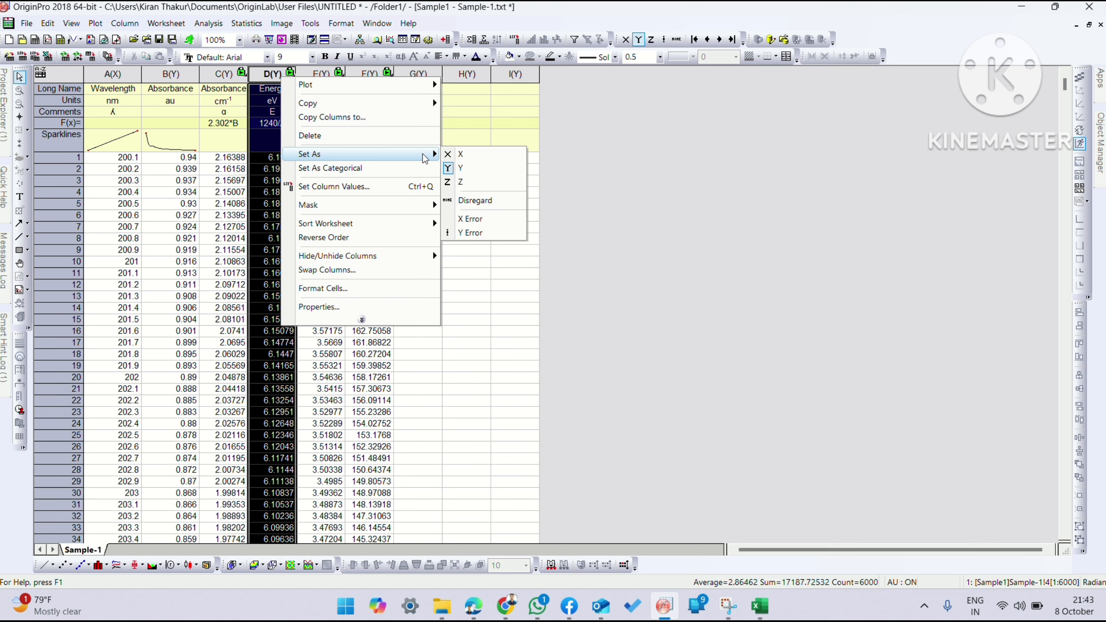
left_click(456, 156)
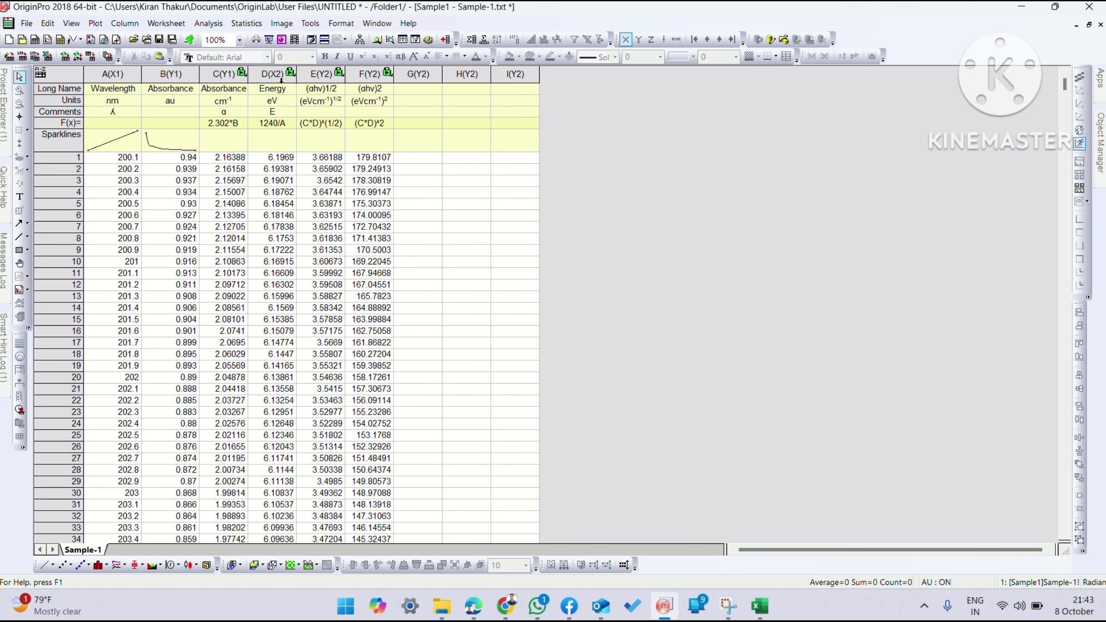
Plot the Energy column D against the (αhν)1/2 column E as a 2D line graph
left_click_drag(277, 75, 315, 86)
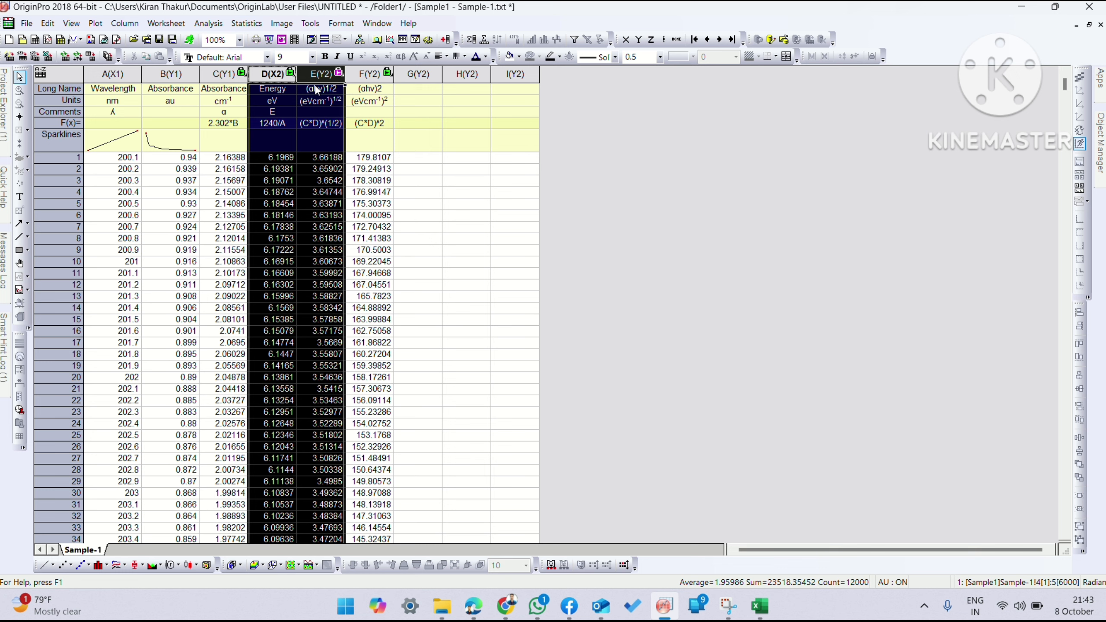
left_click(95, 23)
mouse_move(112, 71)
left_click(149, 147)
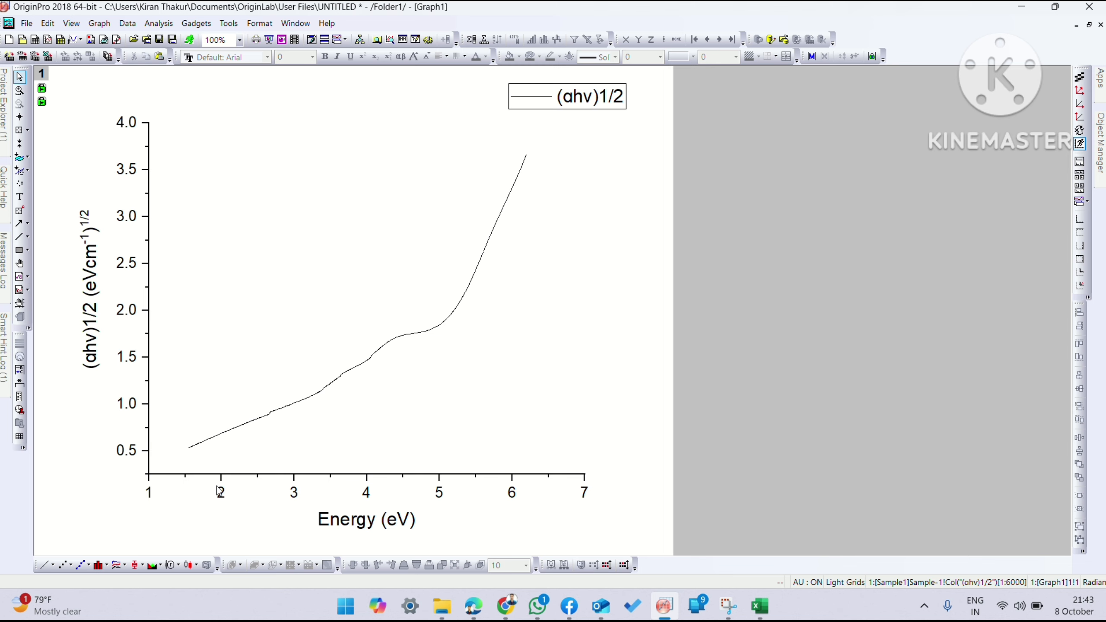
Set the (αhν)1/2 curve's line width to 3 and its color to red
double_click(484, 251)
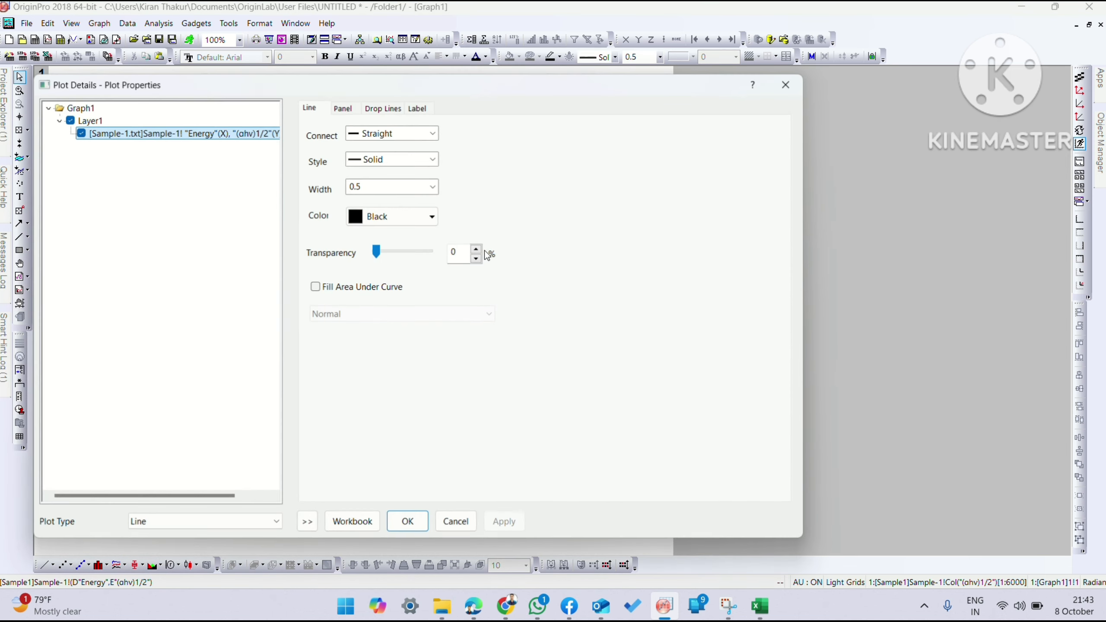
left_click(433, 186)
left_click(399, 259)
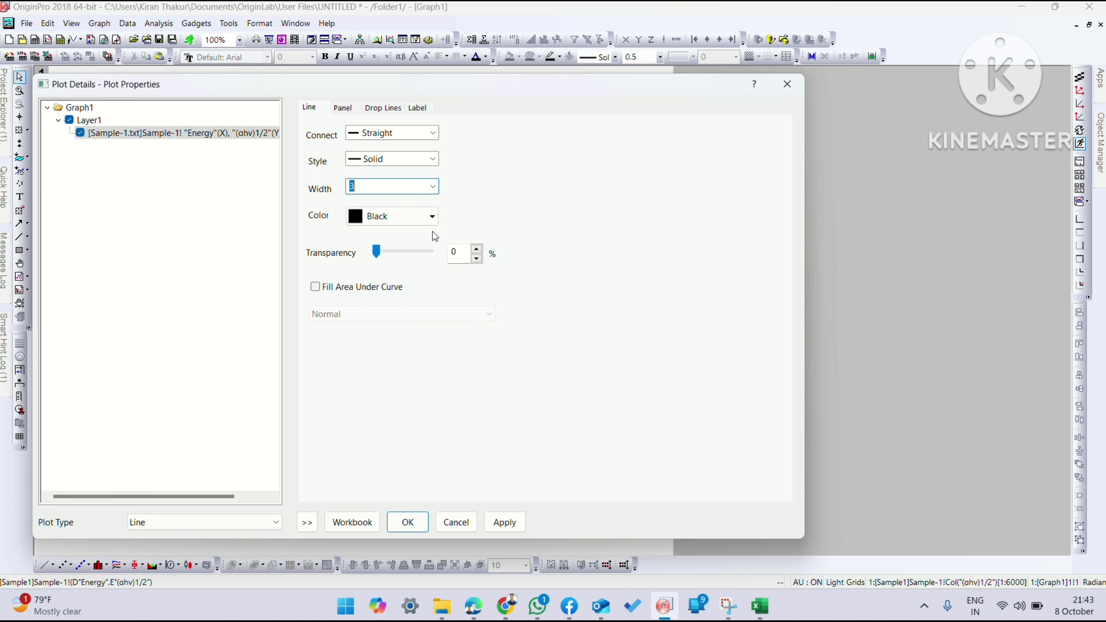
left_click(428, 218)
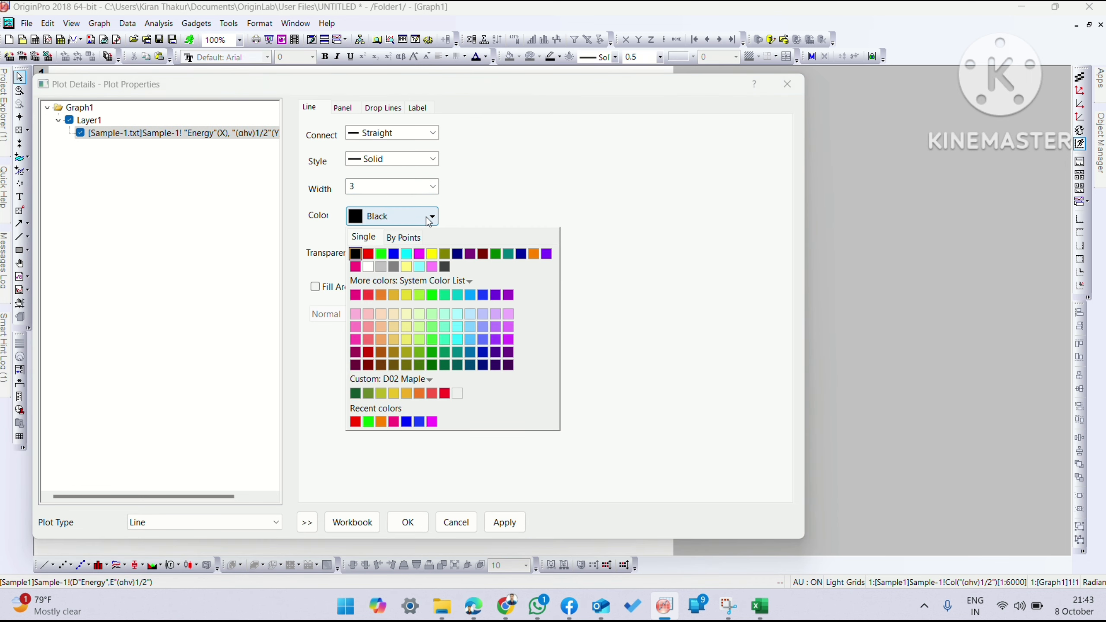
left_click(368, 254)
left_click(504, 520)
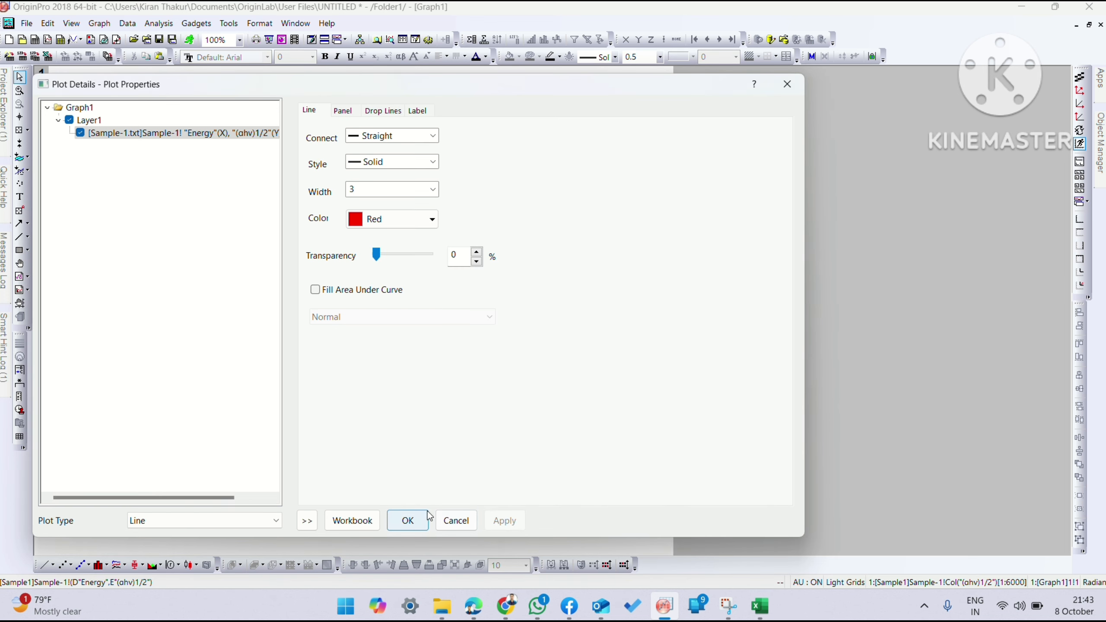
left_click(407, 520)
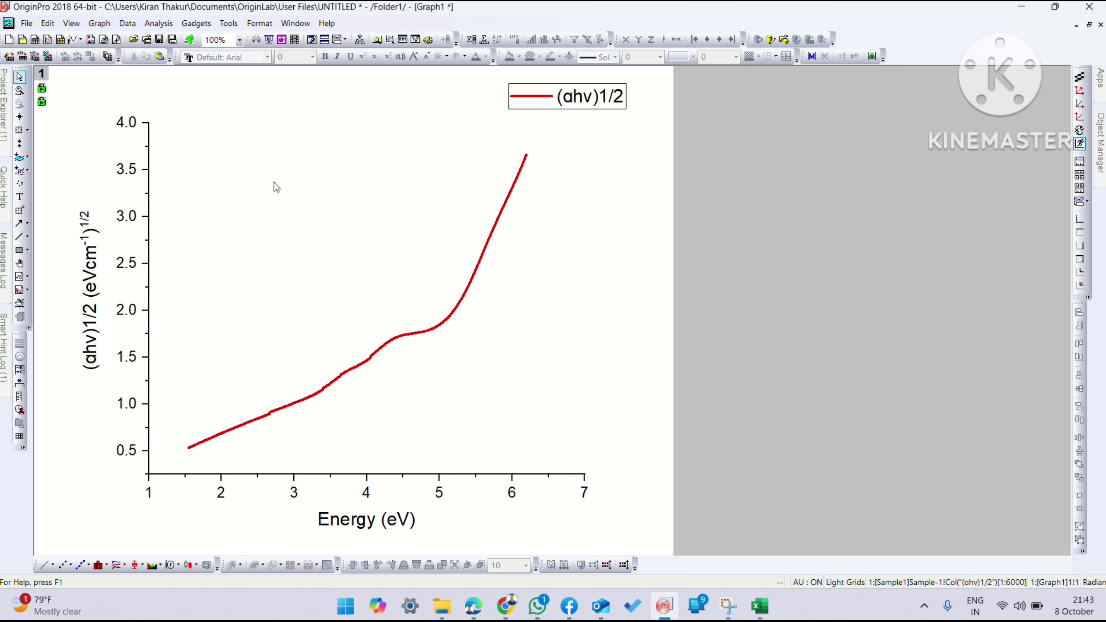
Place a linear Quick Fit gadget on the steep upper part of the (αhν)1/2 curve
left_click(197, 24)
mouse_move(213, 44)
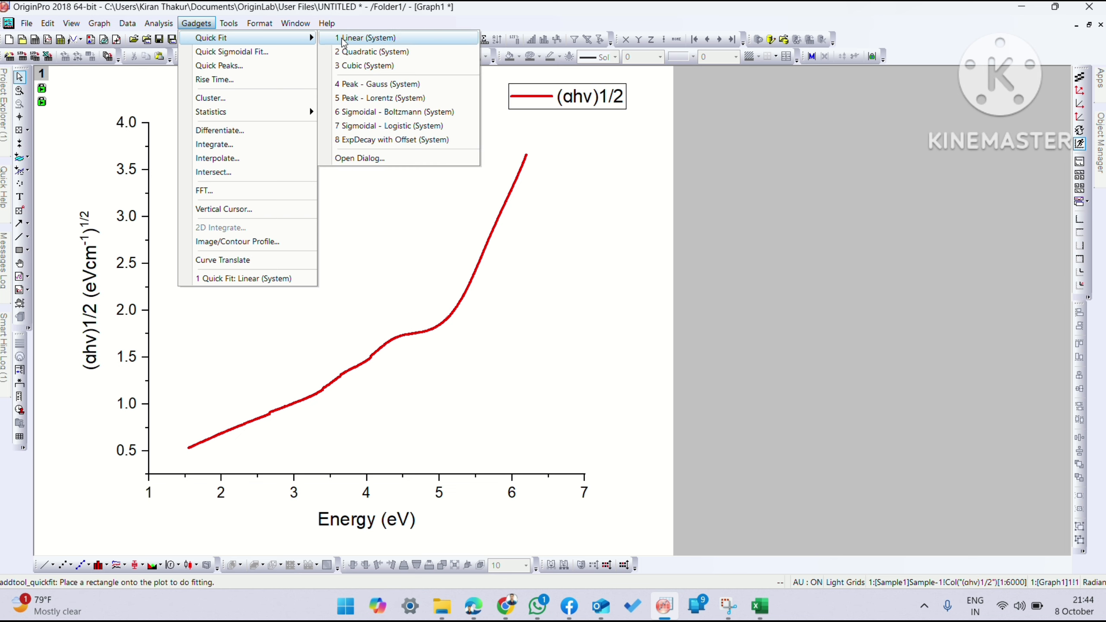
left_click(365, 38)
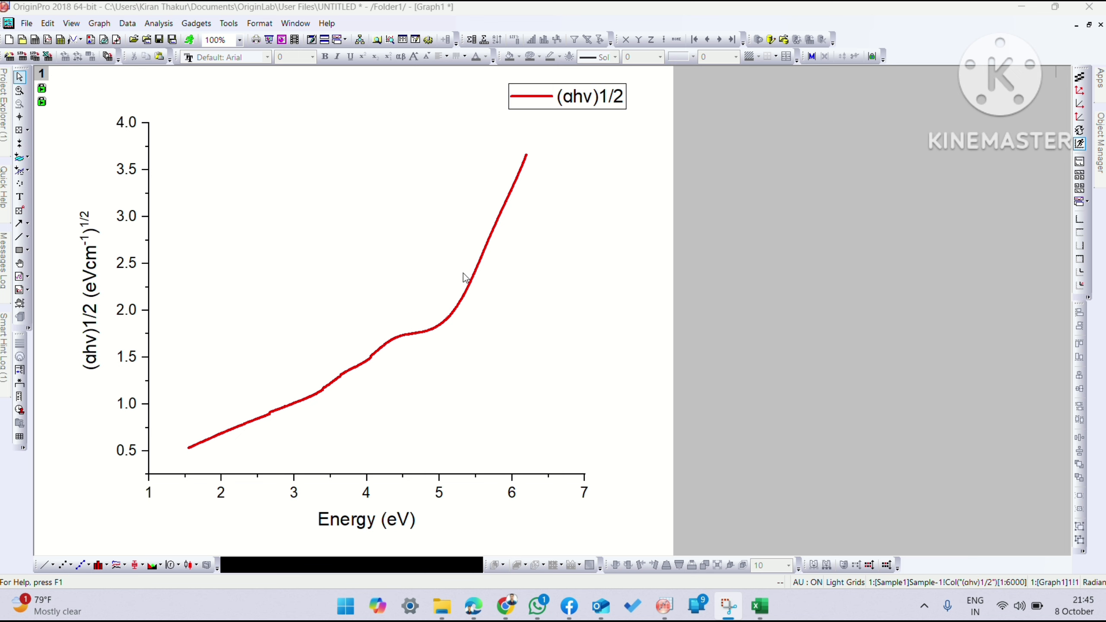
left_click(242, 106)
left_click(205, 25)
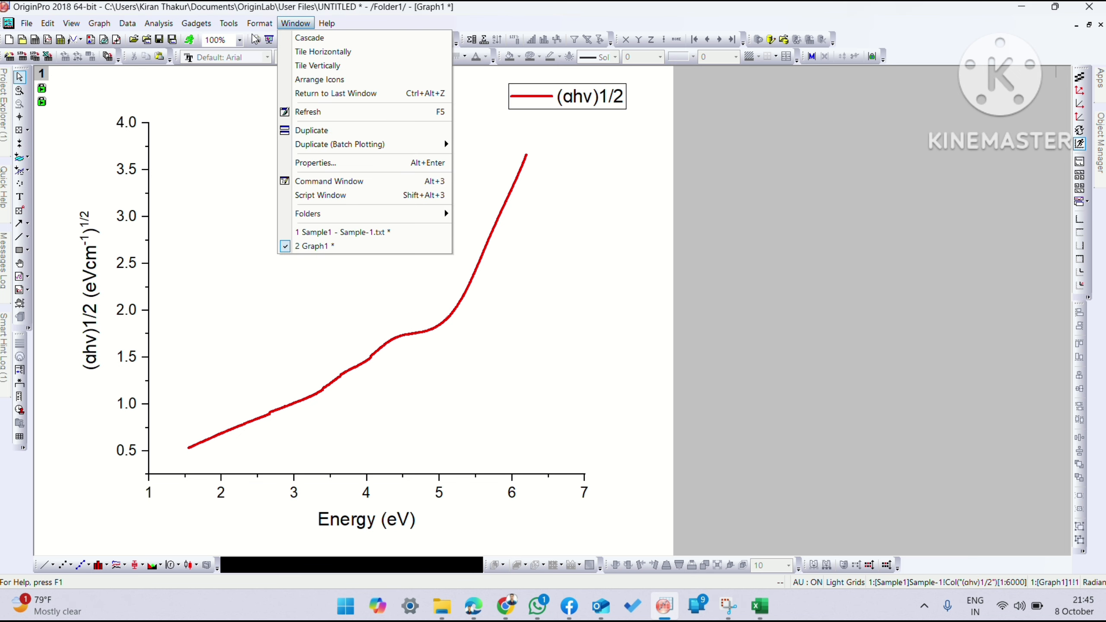
mouse_move(204, 27)
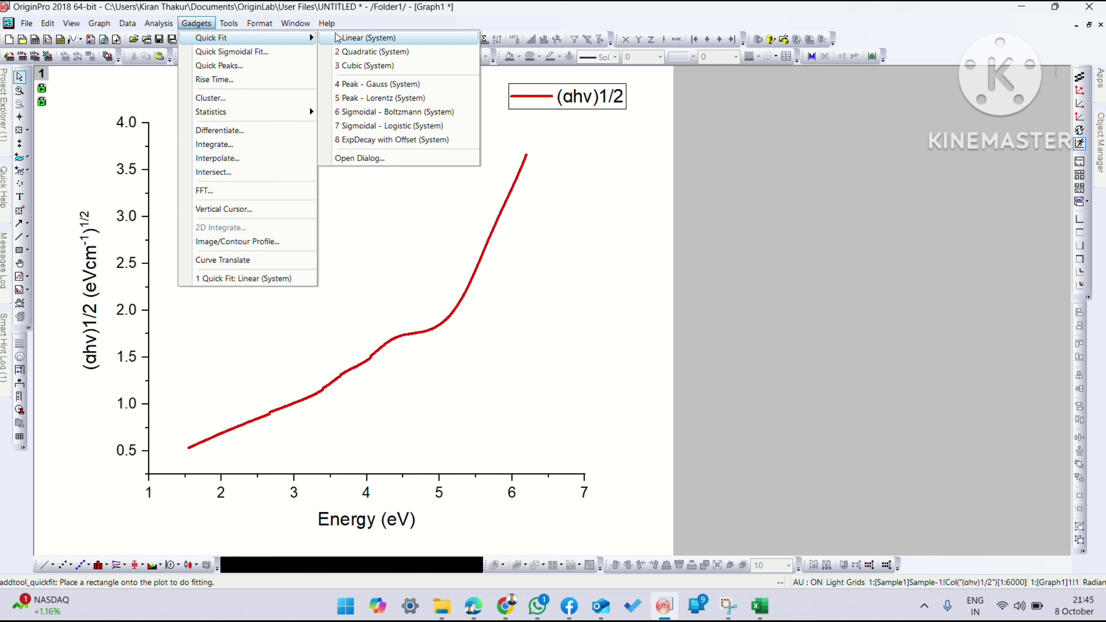
left_click(344, 38)
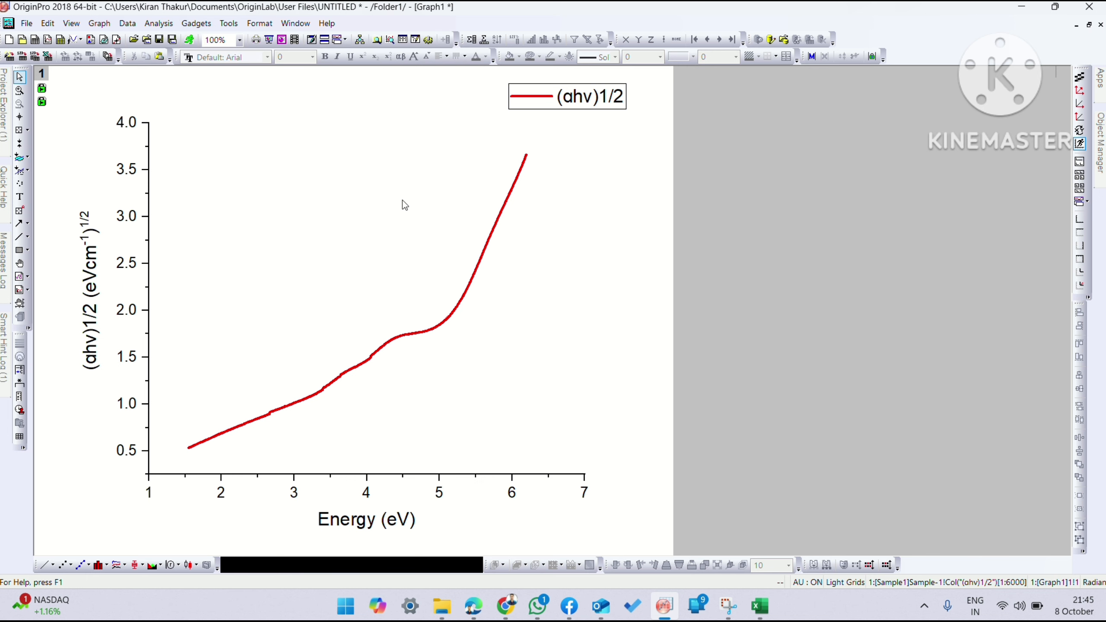
left_click(453, 290)
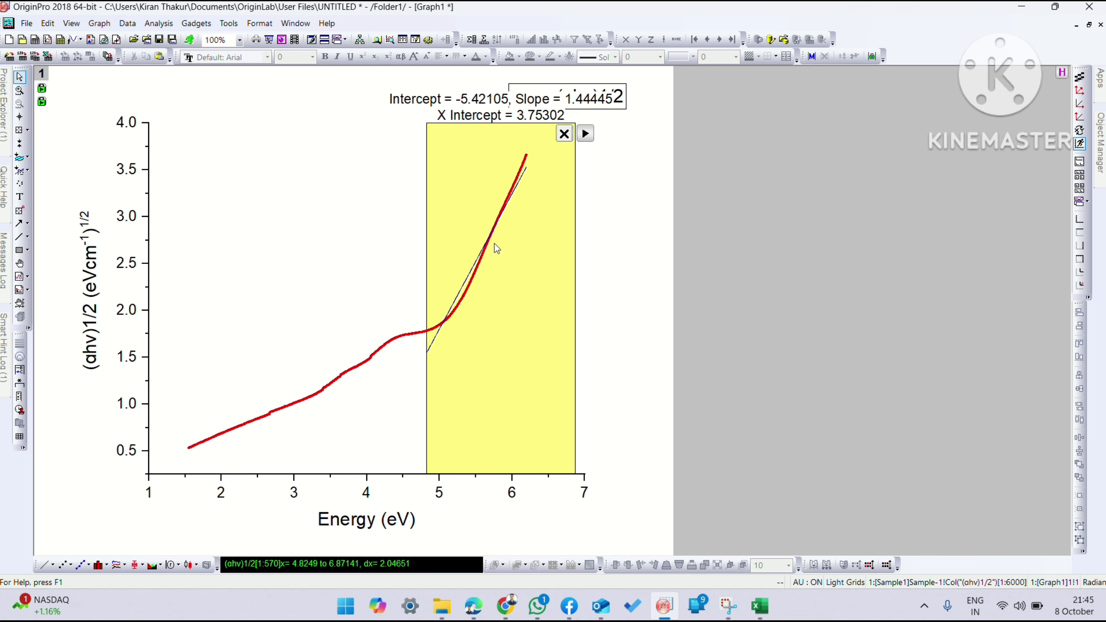
Narrow the linear fit range to the straight rising section, from about 5.22 to 6.25 eV
left_click(492, 279)
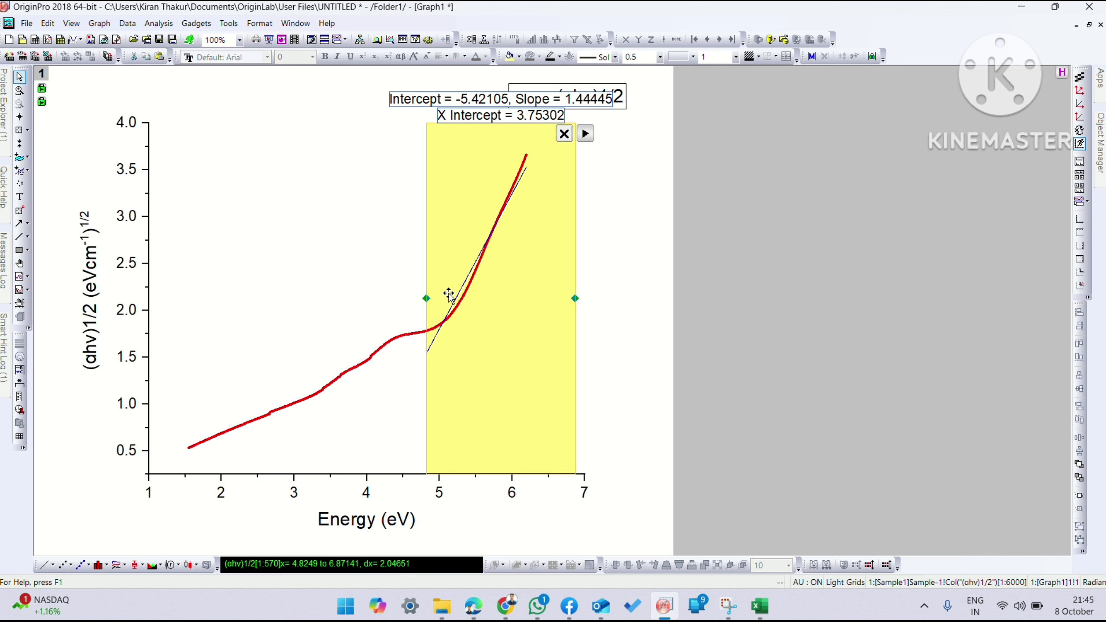
left_click_drag(430, 299, 443, 298)
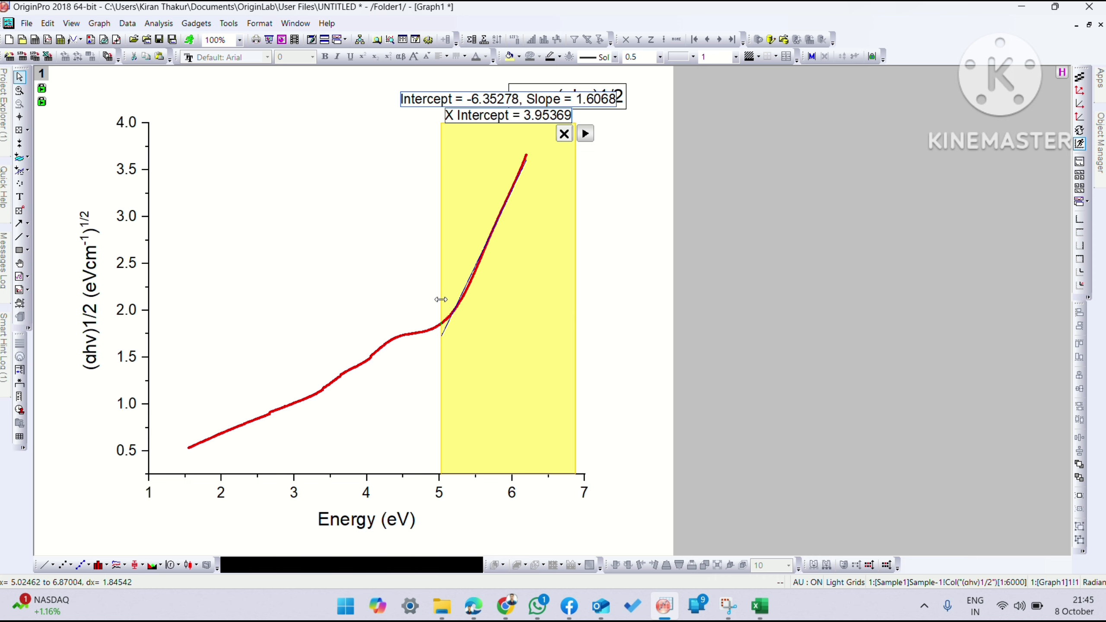
left_click_drag(441, 299, 448, 299)
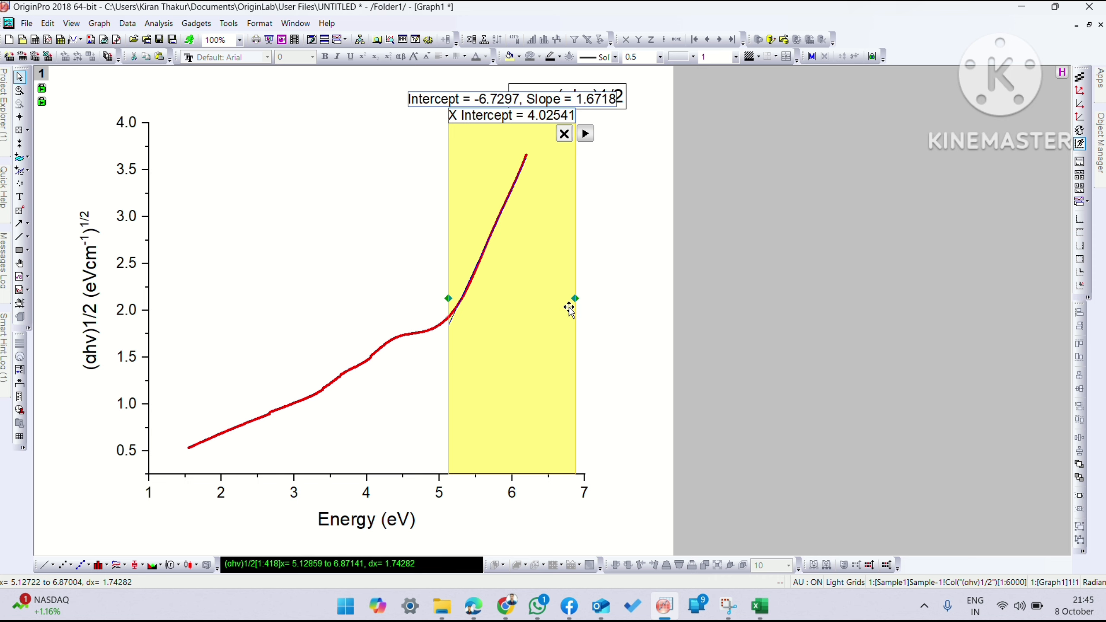
left_click_drag(573, 299, 528, 286)
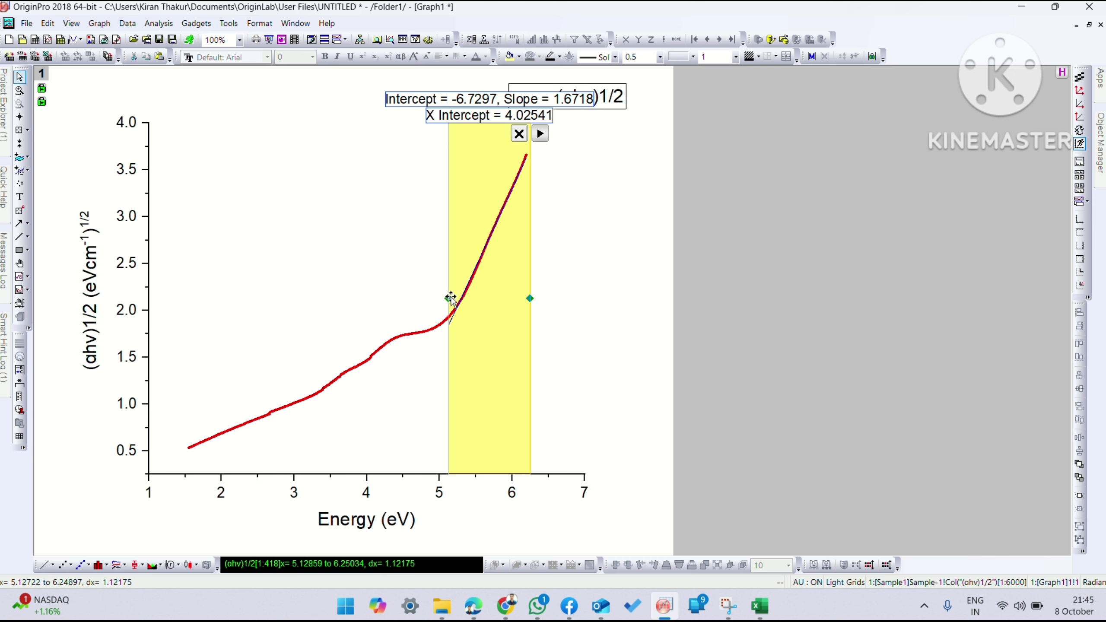
left_click_drag(450, 299, 456, 299)
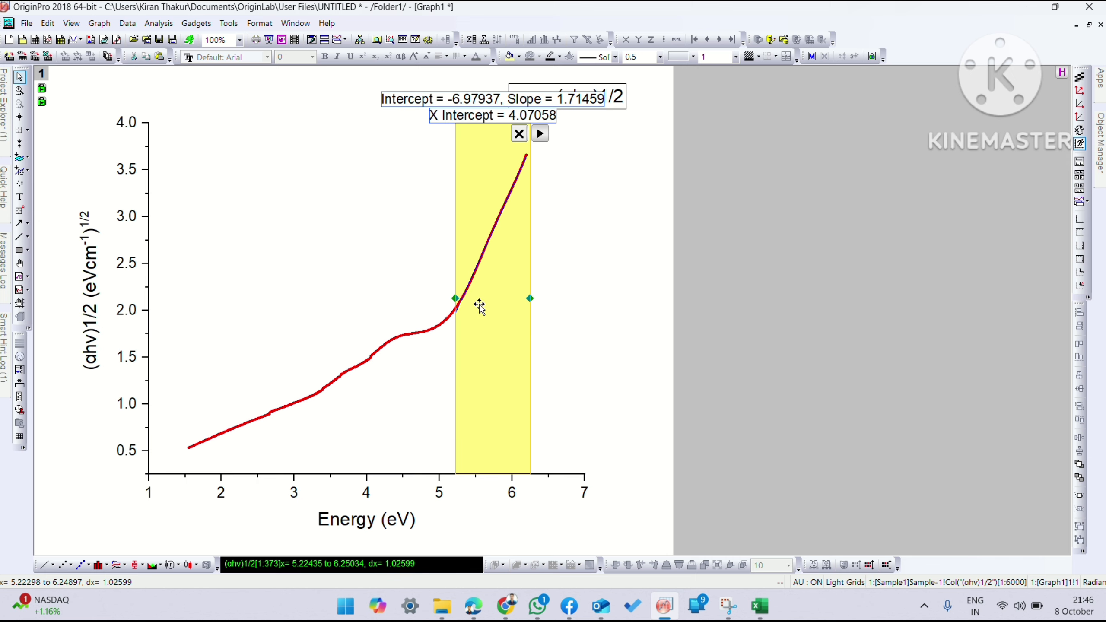
Draw a straight line from the curve's upper end to the energy axis at about 4.3 eV, and delete it together with the fit gadget
left_click(23, 241)
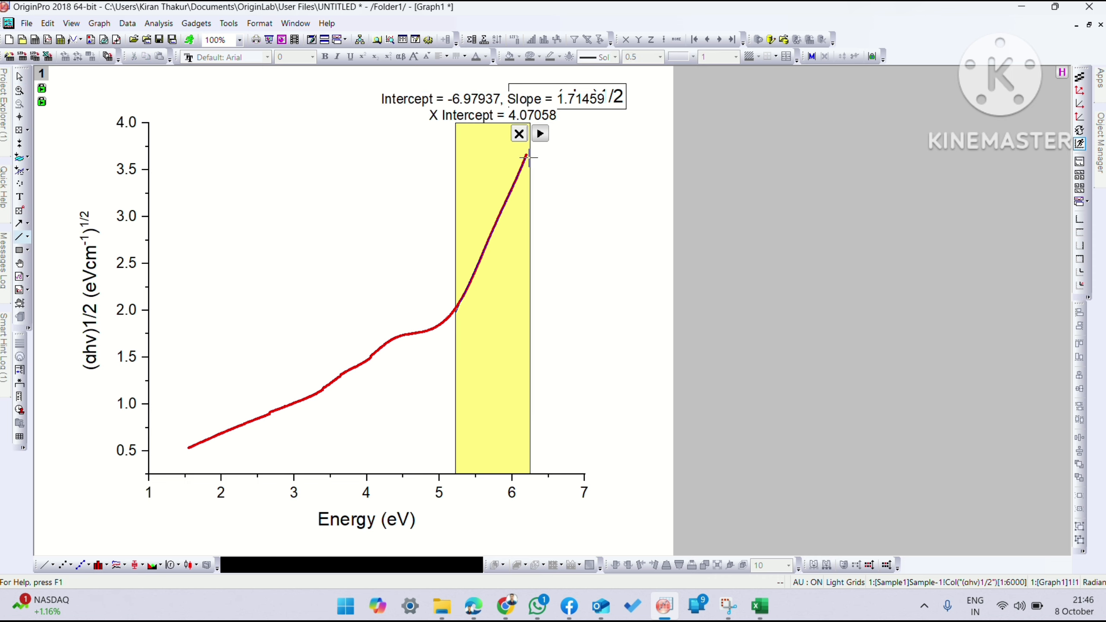
left_click_drag(526, 155, 386, 473)
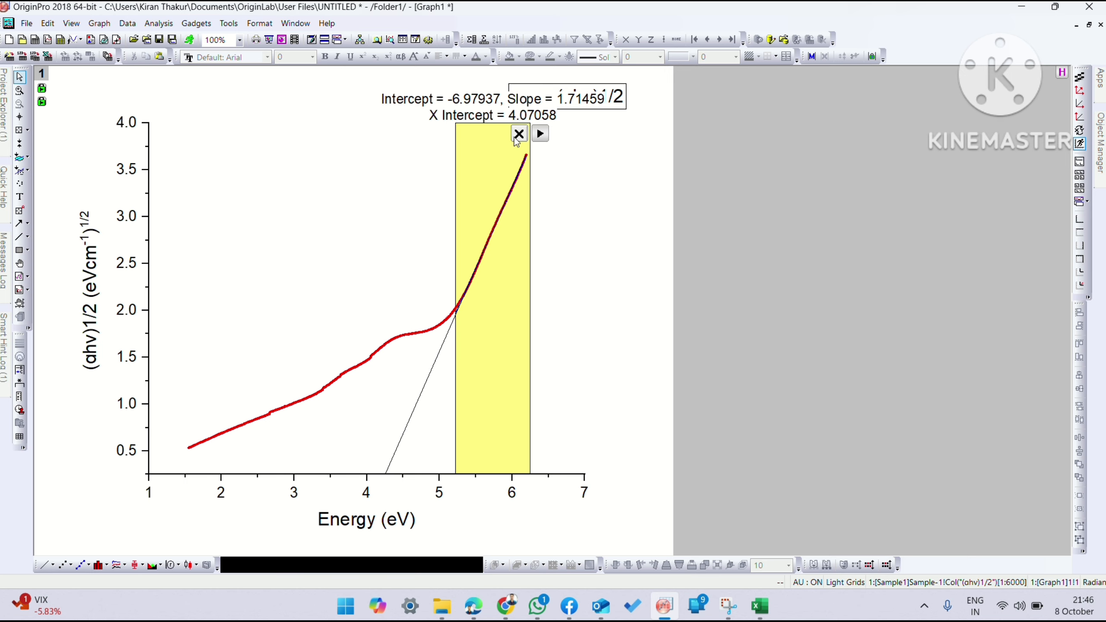
left_click(447, 336)
key("Delete")
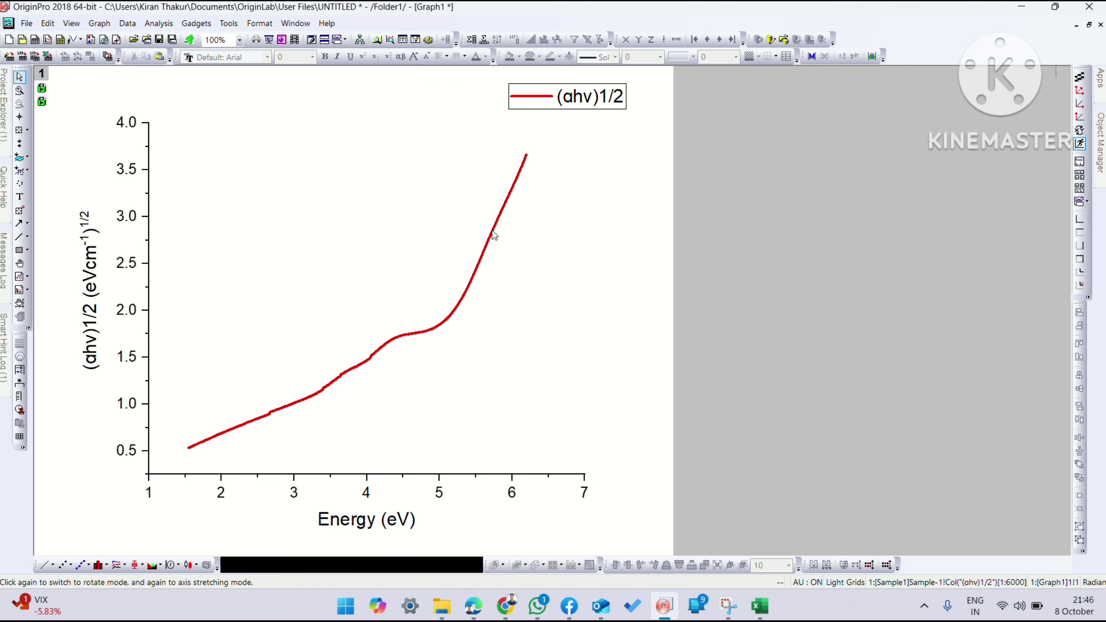
Minimize the (αhν)1/2 versus Energy graph and clear the column selection in the worksheet
mouse_move(496, 235)
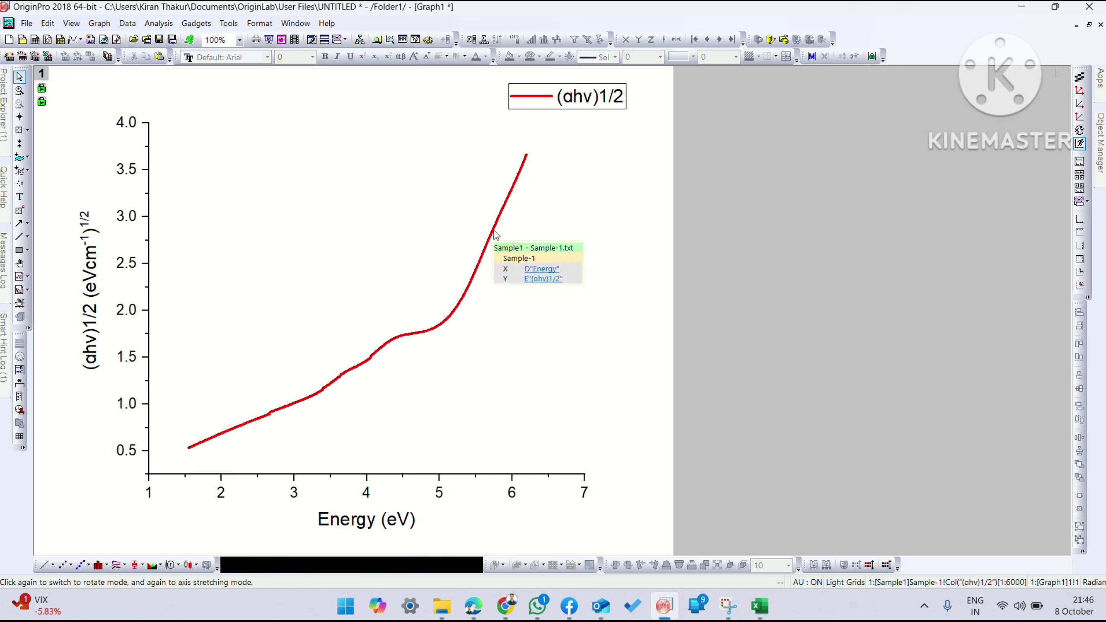
left_click(1076, 27)
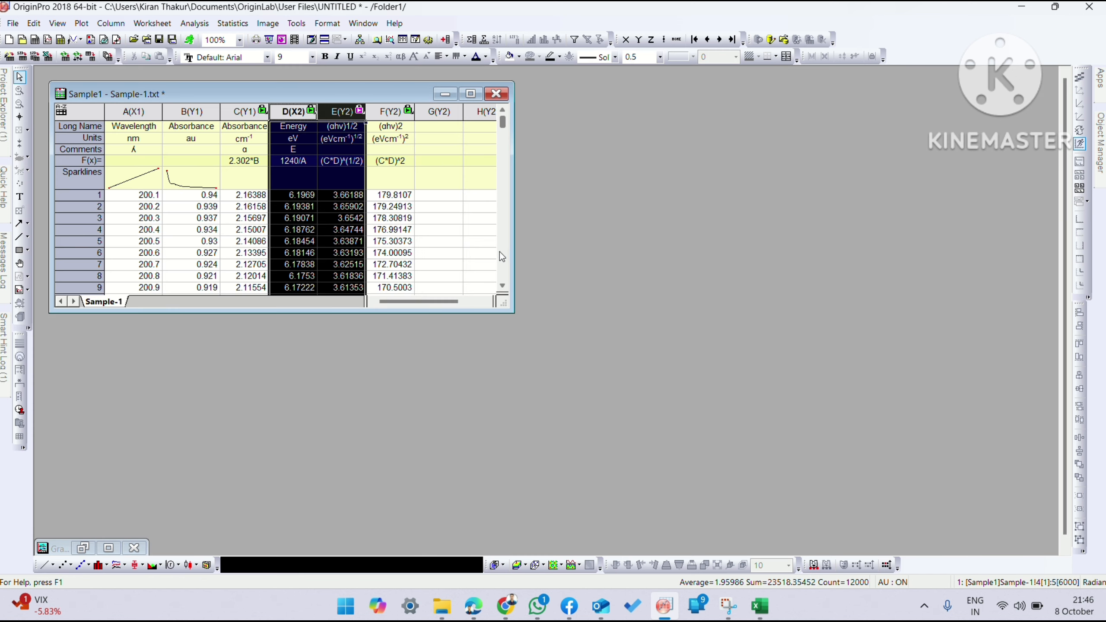
left_click(436, 206)
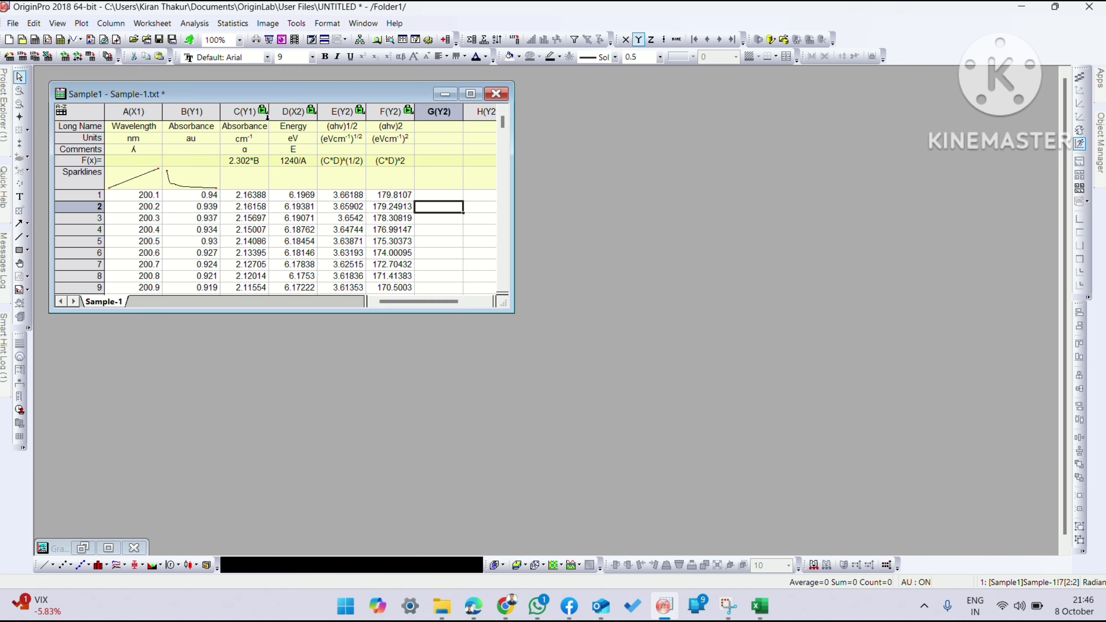